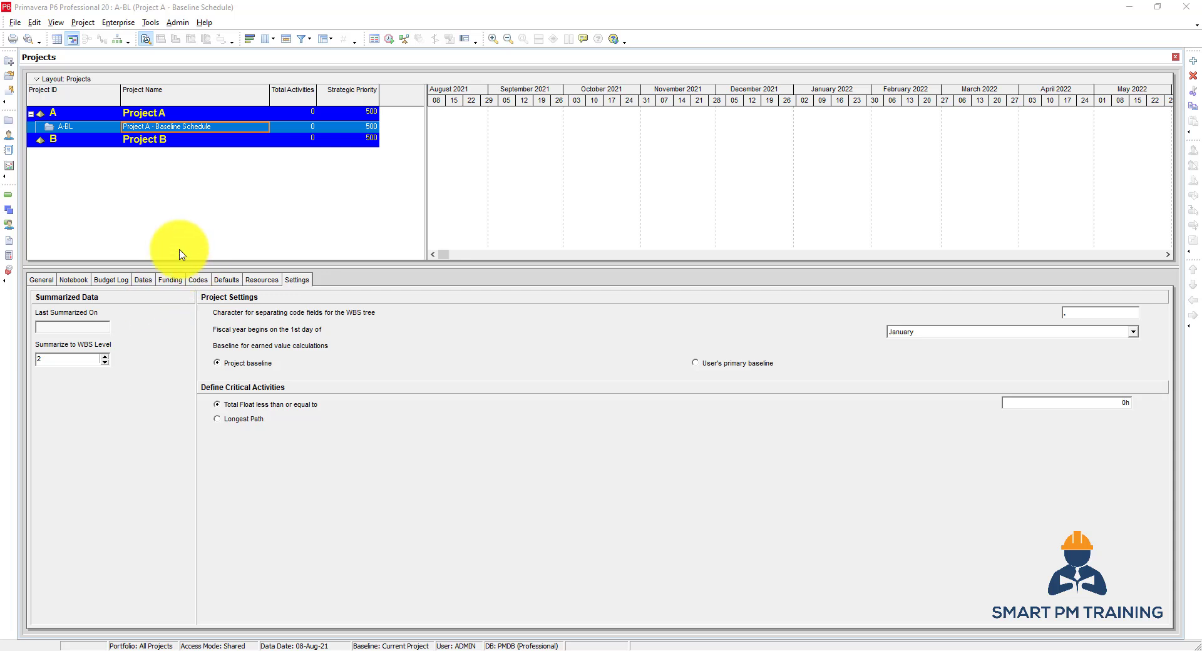
- Open Project A – Baseline Schedule from A-BL, enlarge the activity table and show Activity Details
right_click(176, 129)
click(204, 134)
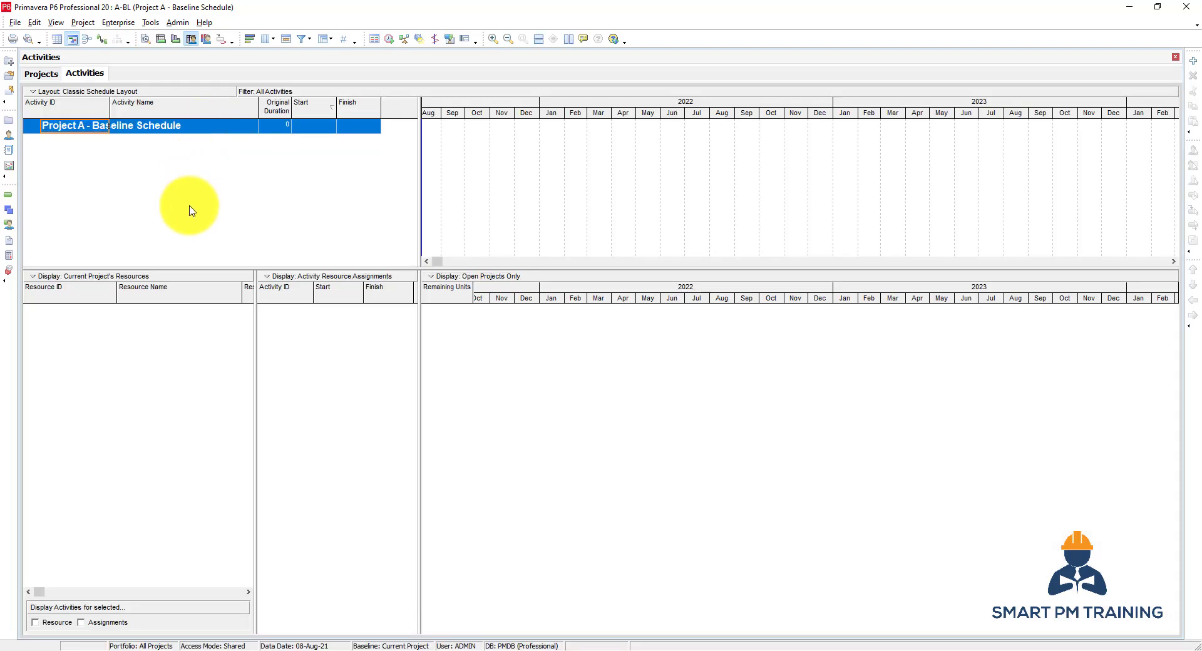
drag(183, 269, 187, 303)
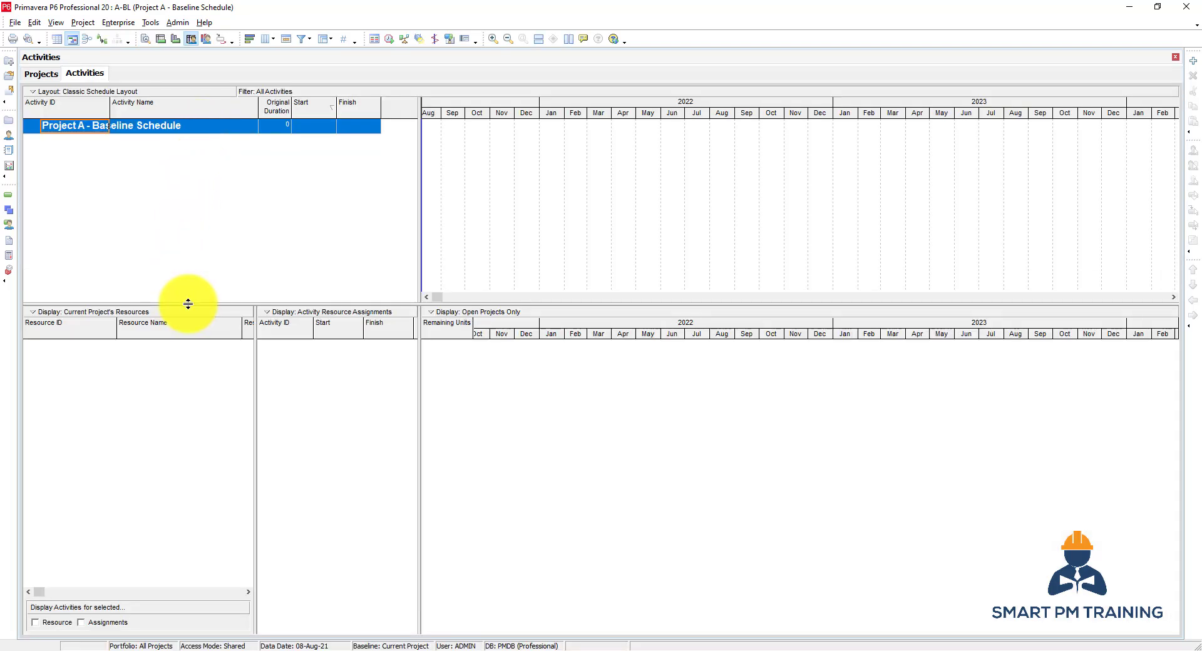
click(146, 40)
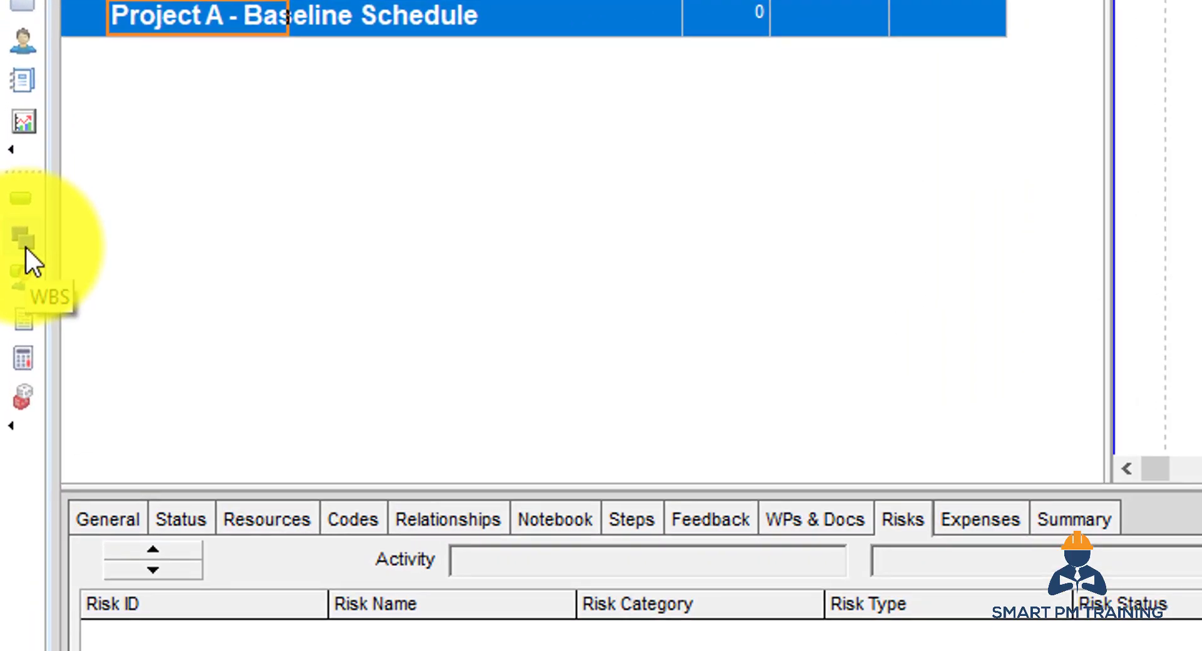
- In the WBS view, add element A-BL.1 under A-BL named Key Milestones
click(24, 239)
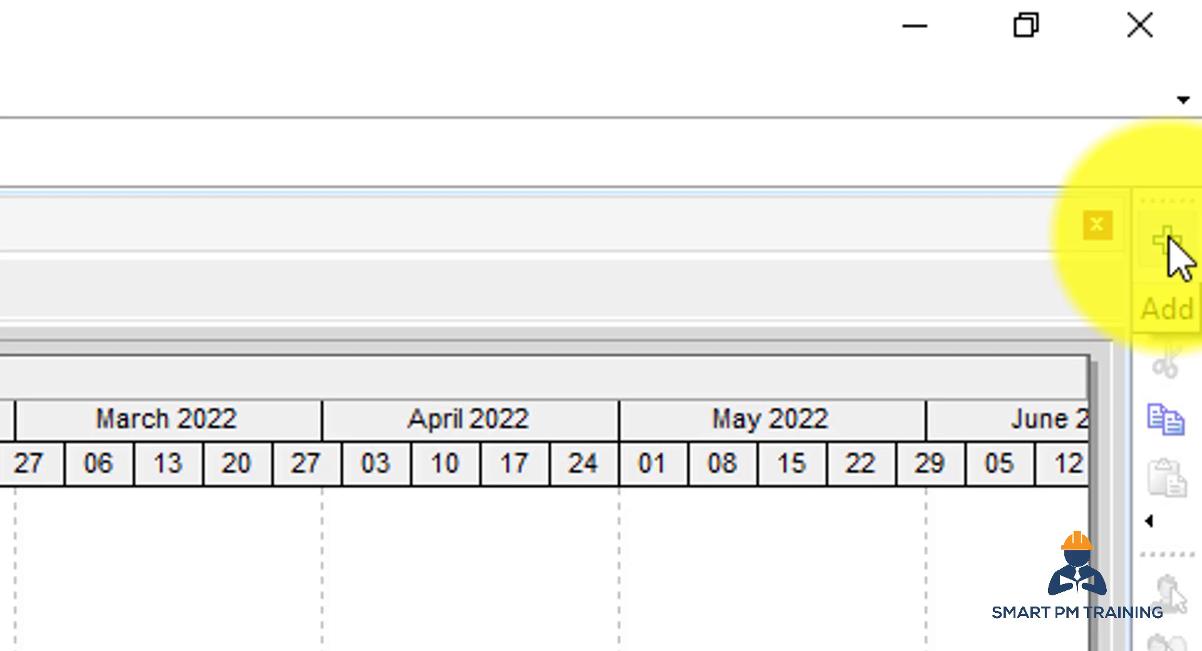
click(1168, 244)
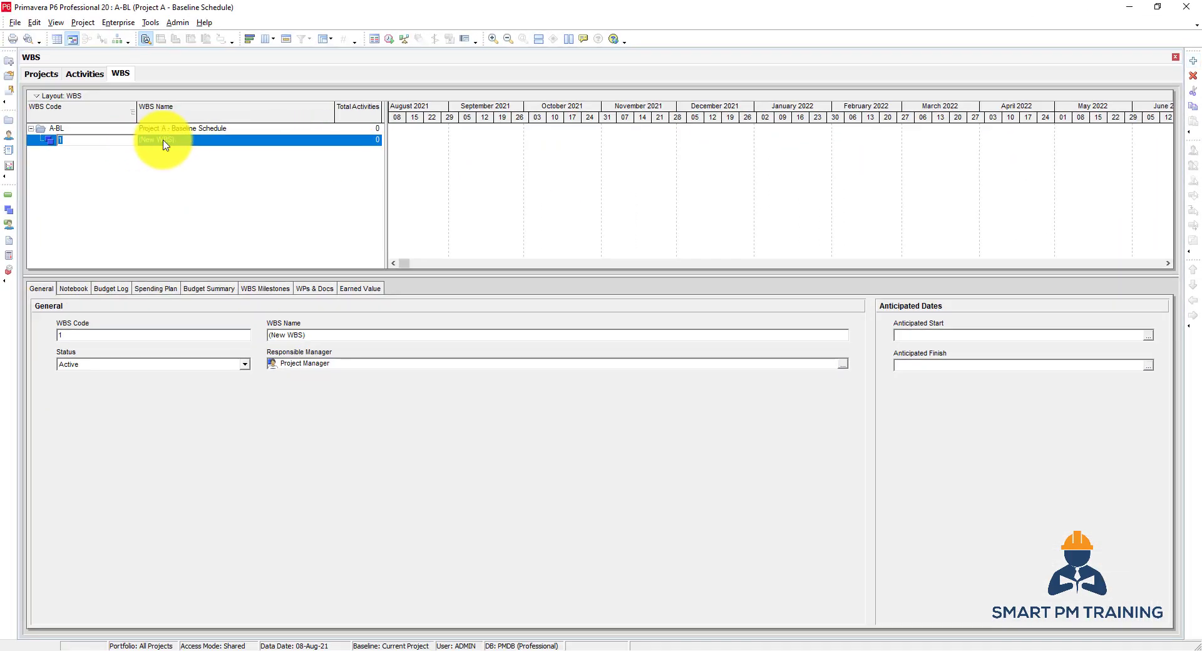
click(162, 143)
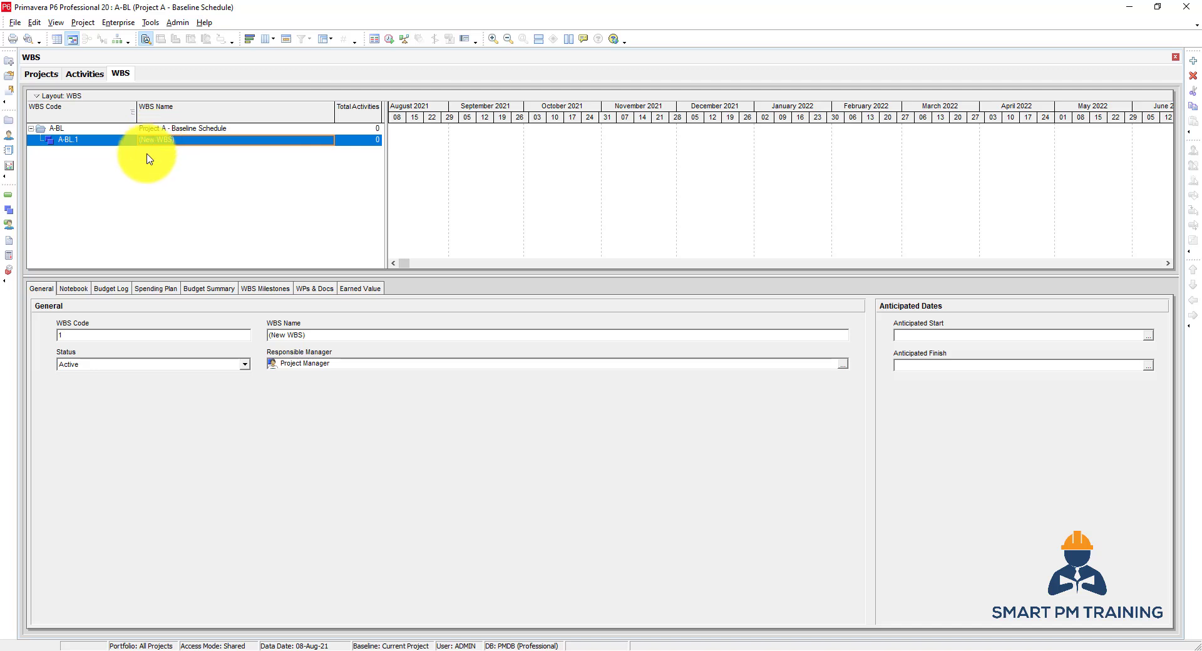
click(195, 139)
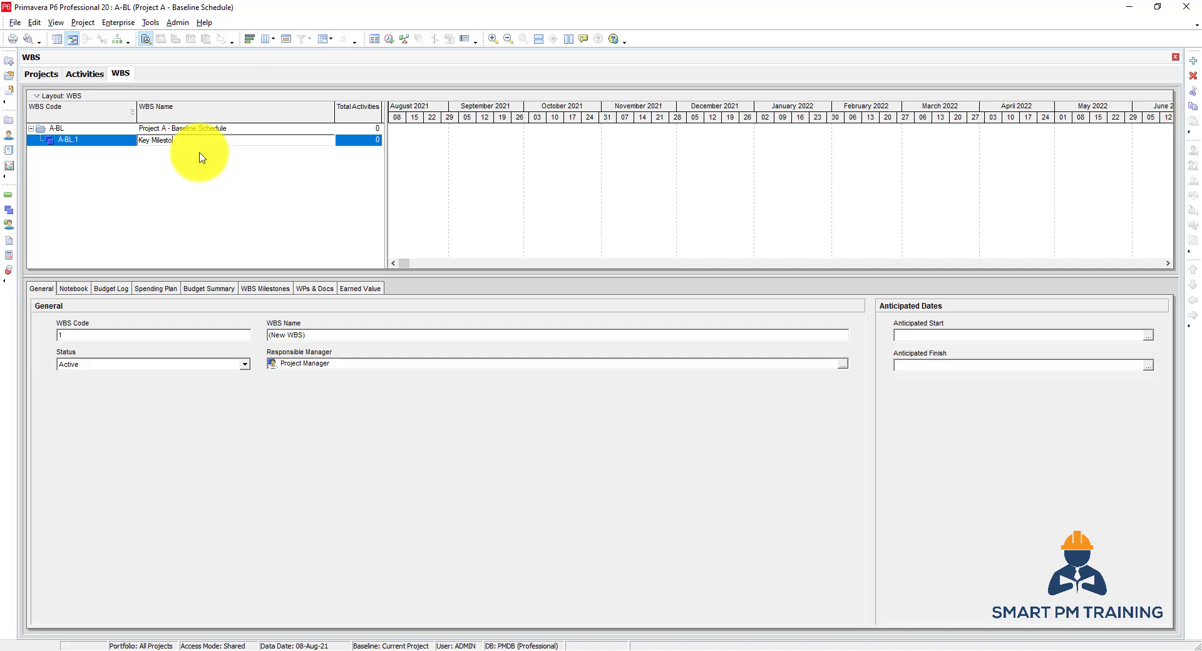
key(Return)
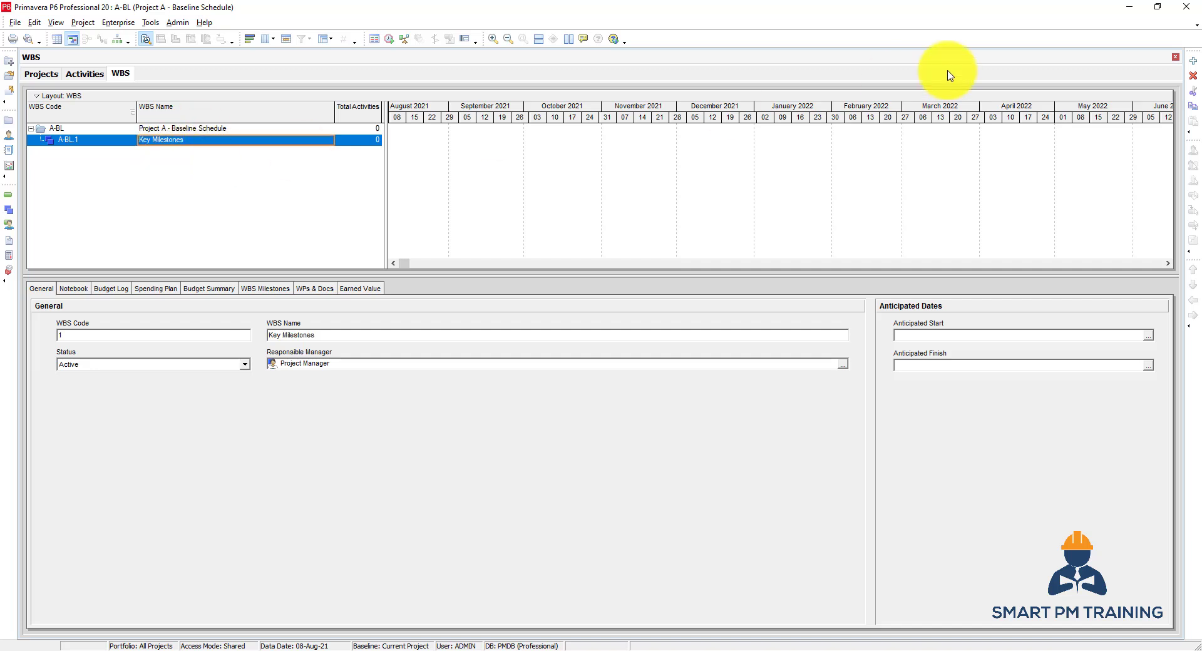
- Add A-BL.2 named Engineering Work as a sibling of Key Milestones
click(1192, 60)
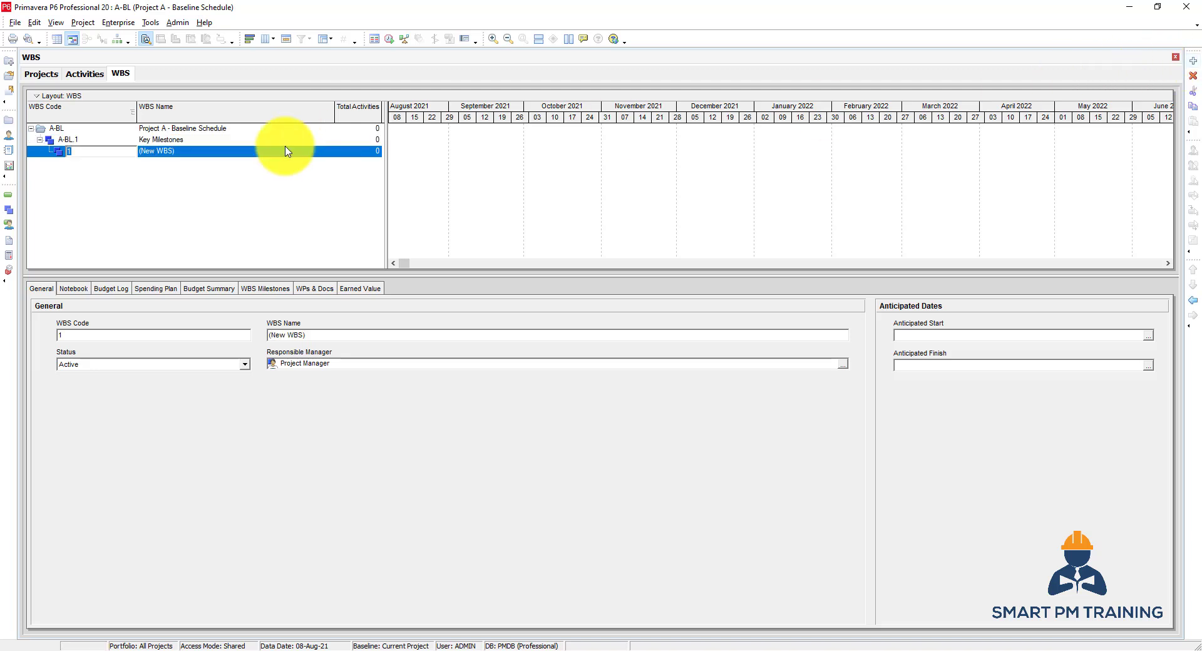
click(183, 155)
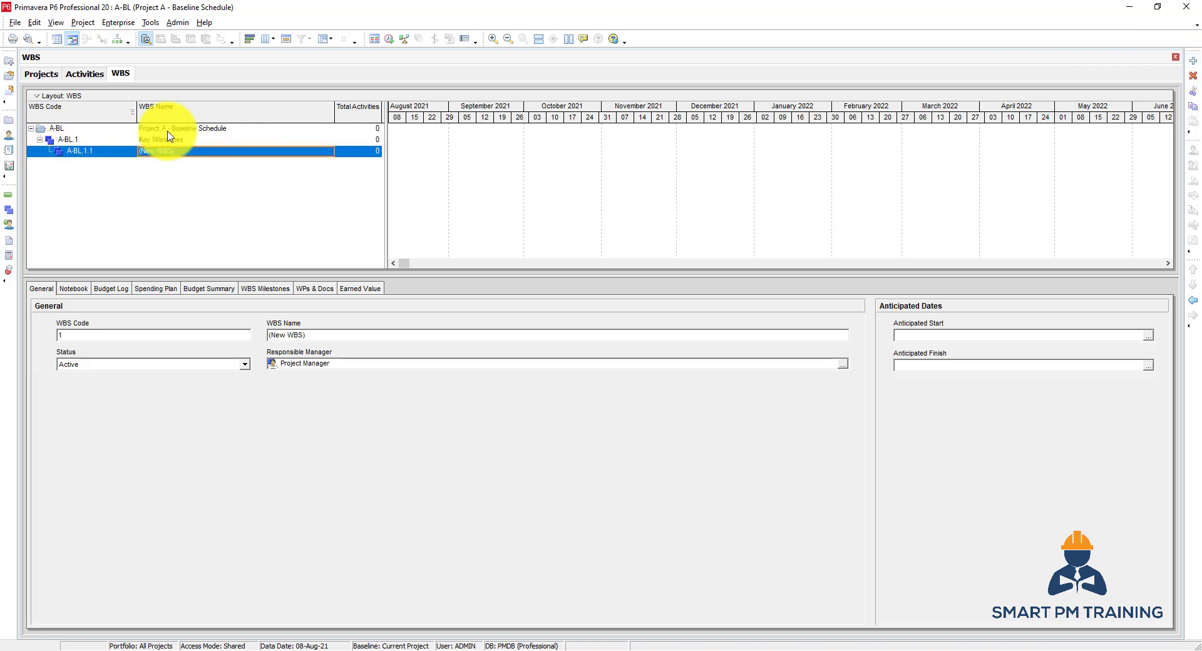
click(1192, 300)
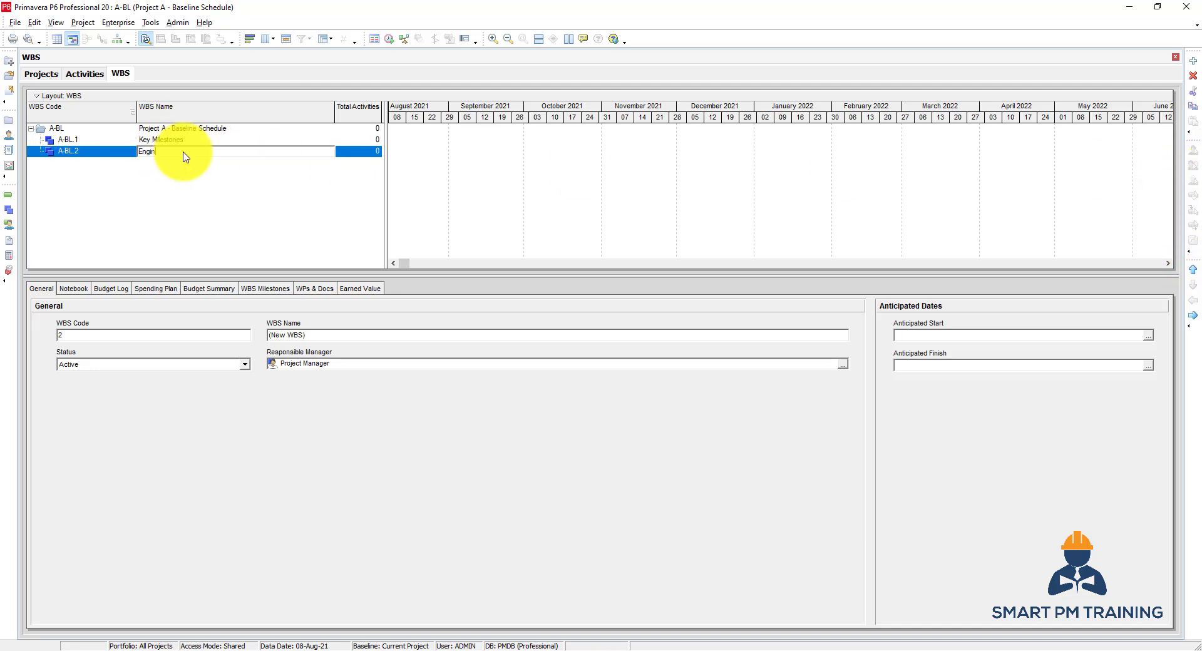
text(Engineering Work)
key(Return)
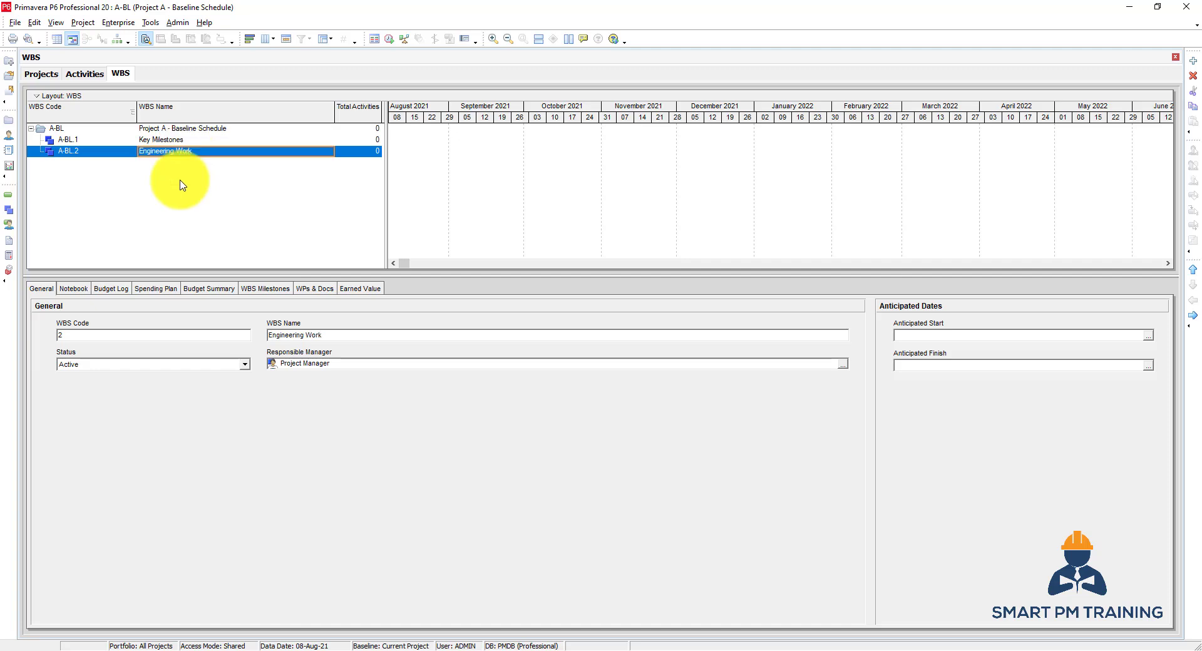
- Add A-BL.3 named Construction Work at the same level
key(Insert)
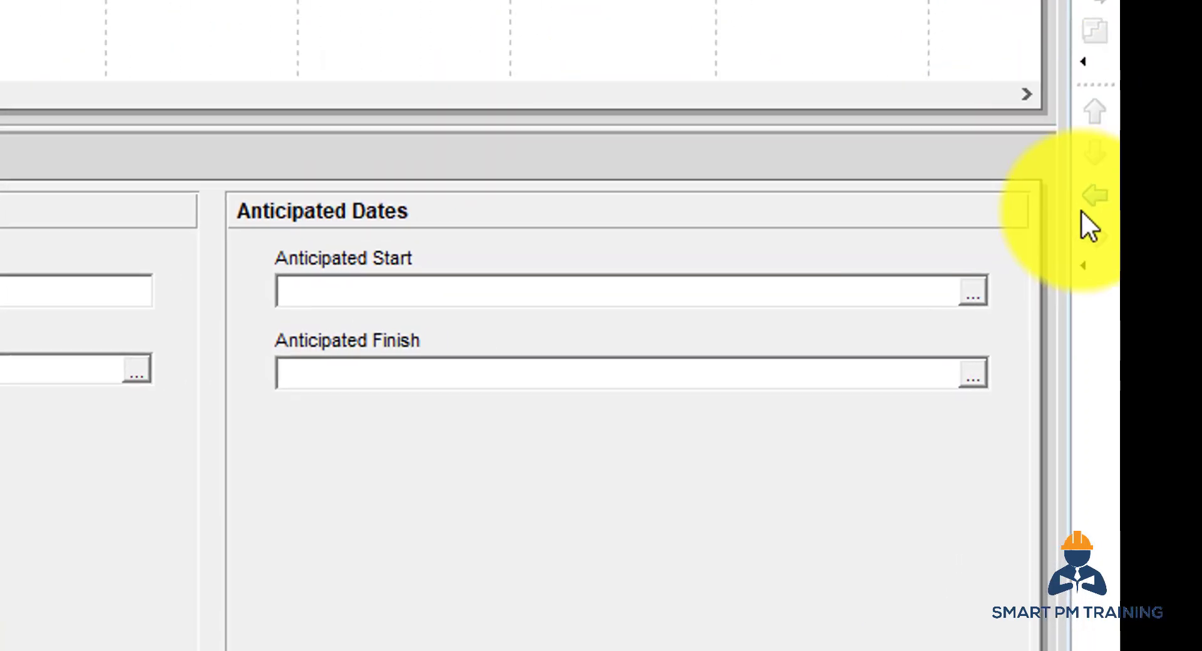
click(1105, 202)
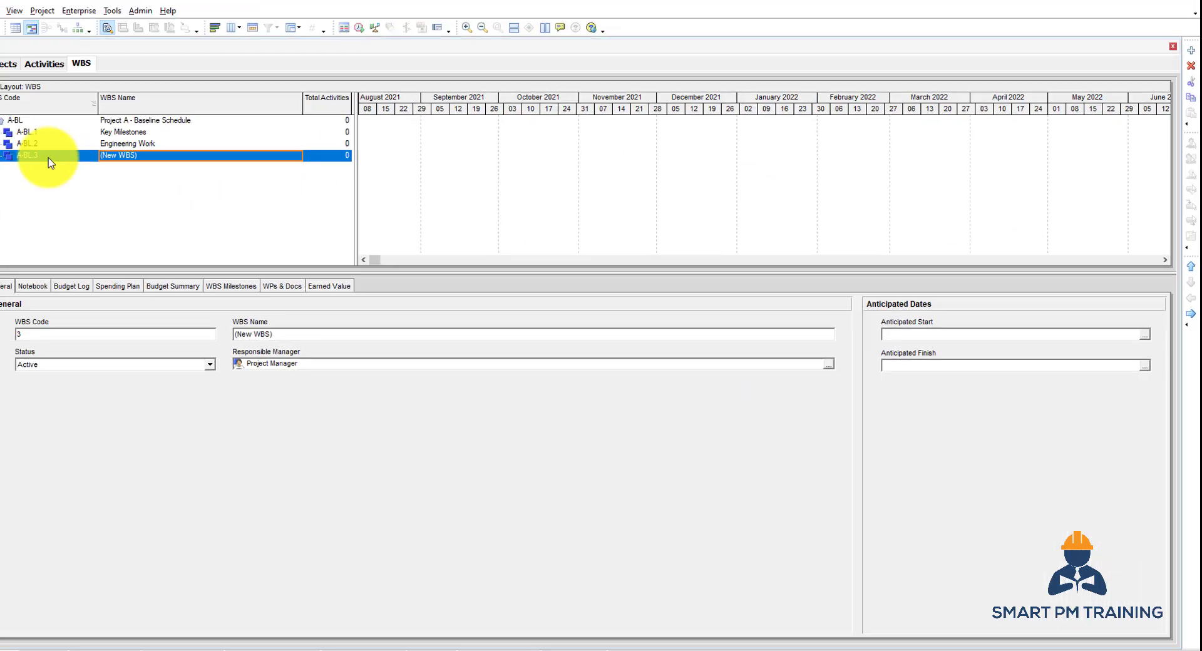
click(188, 155)
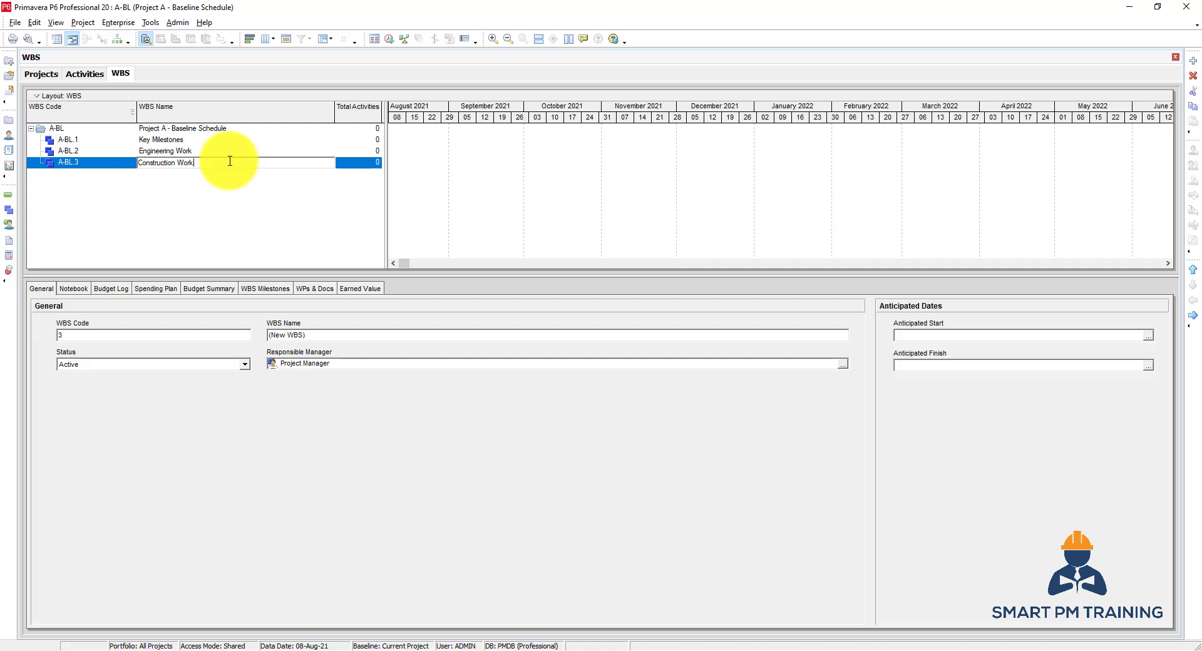
key(Return)
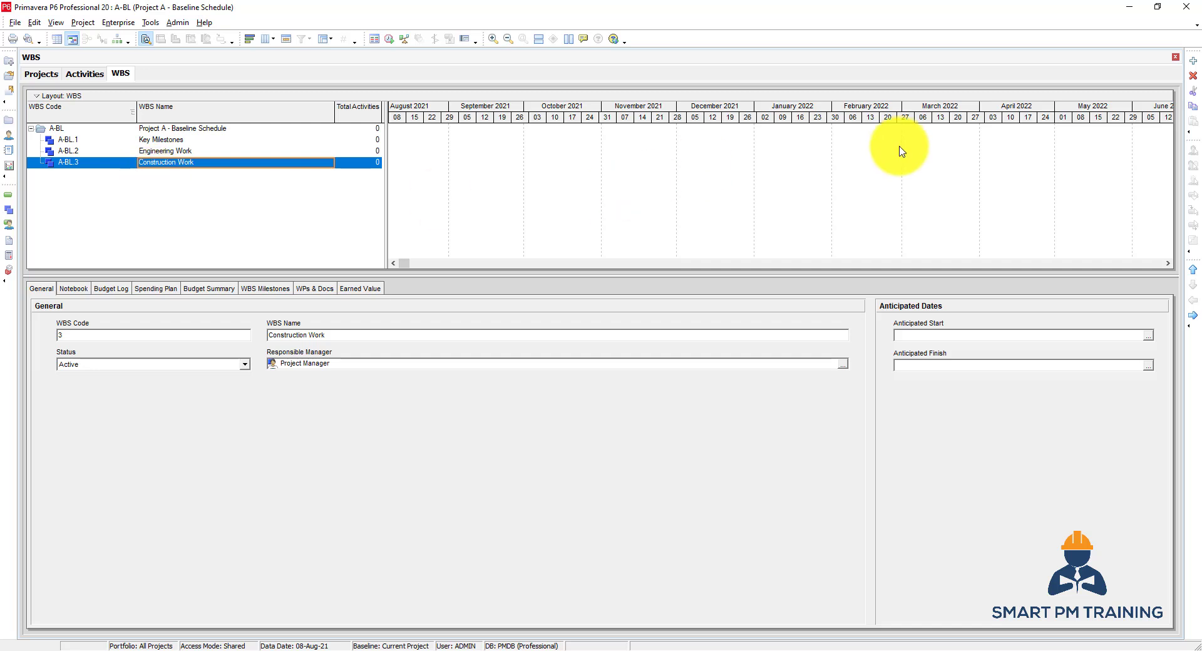
- Add child A-BL.3.1 named Sub-Structure under Construction Work
click(1192, 61)
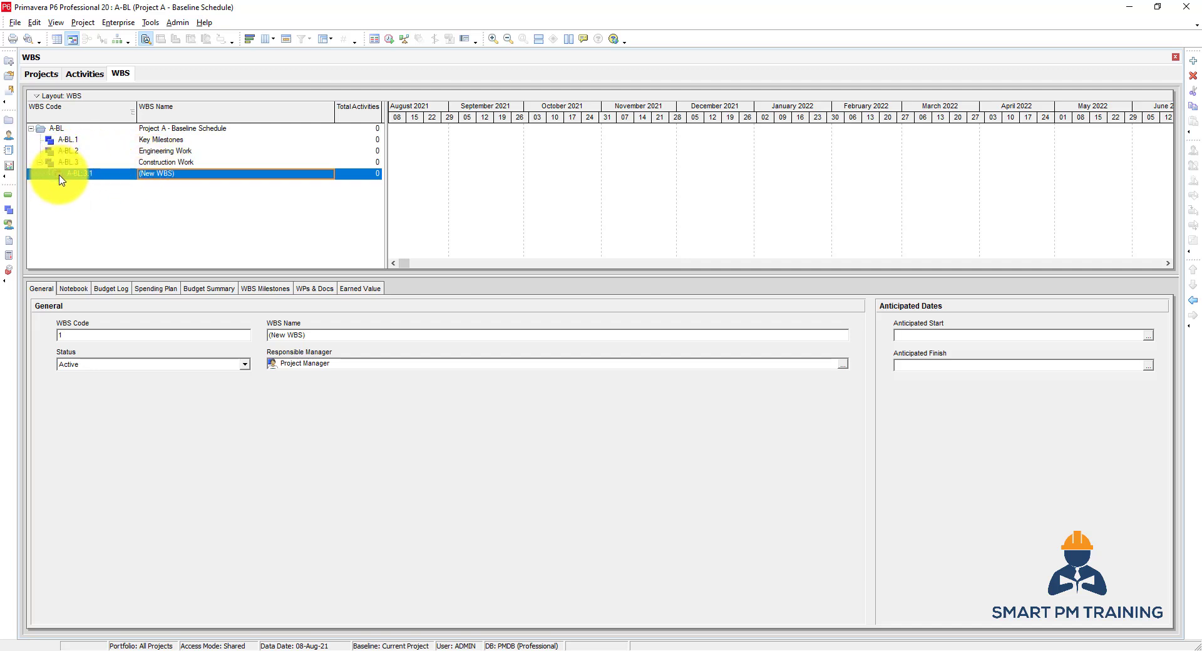
click(181, 173)
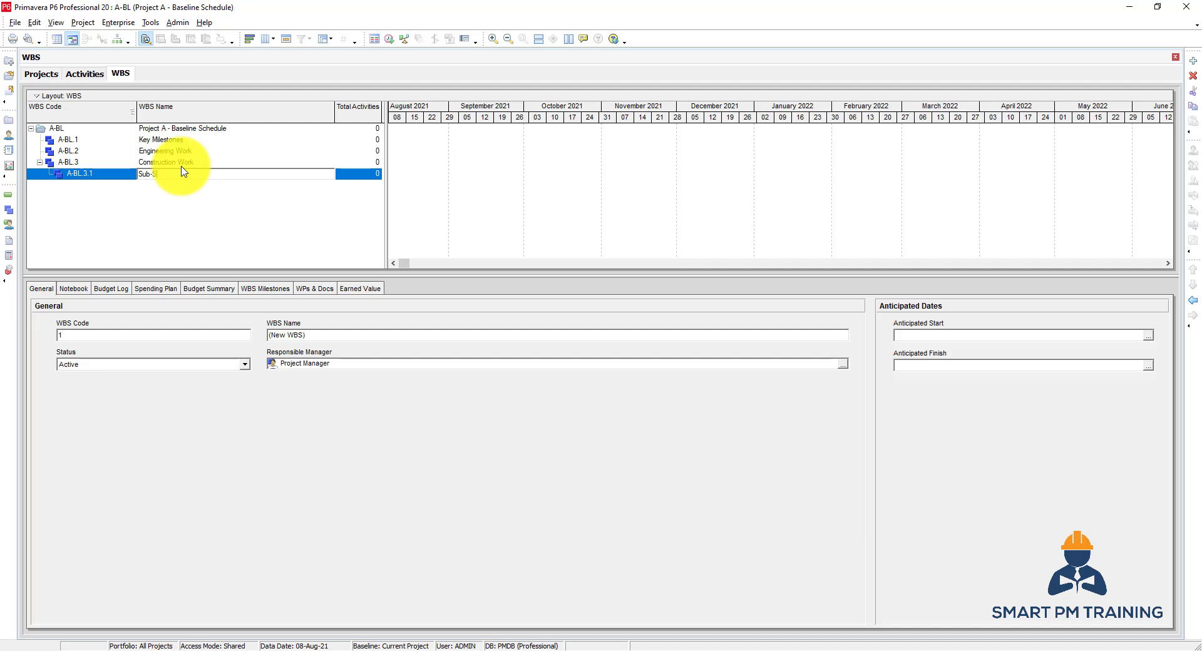
key(Return)
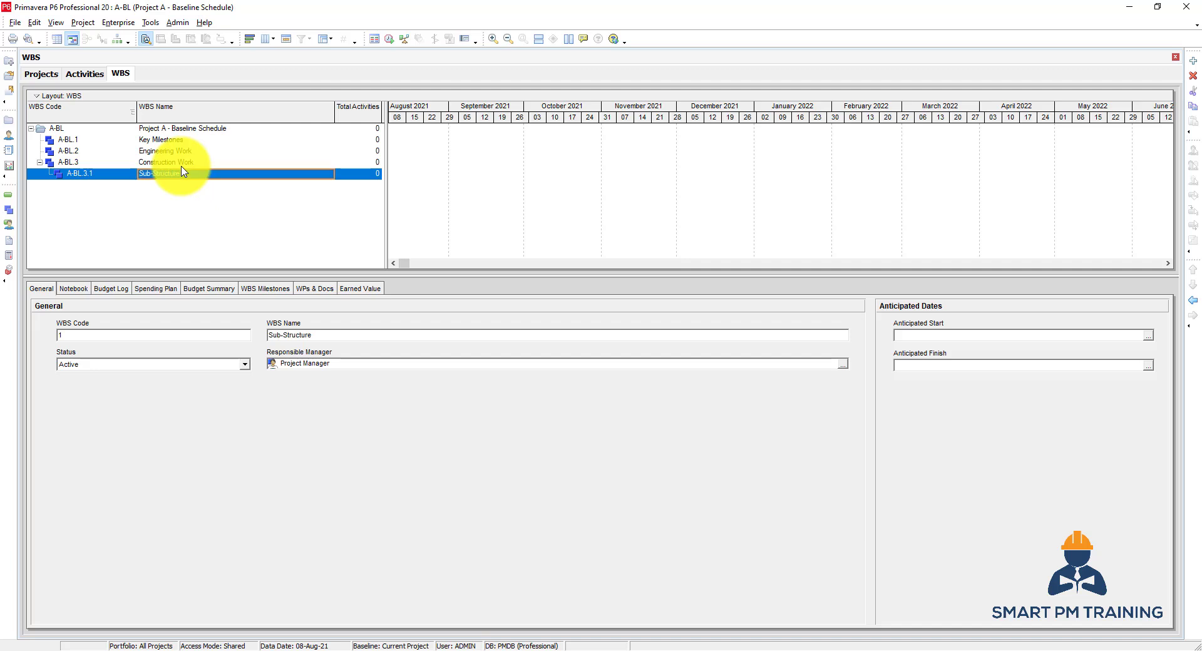
- Add a second child A-BL.3.2 named Super-Structure under Construction Work
click(181, 166)
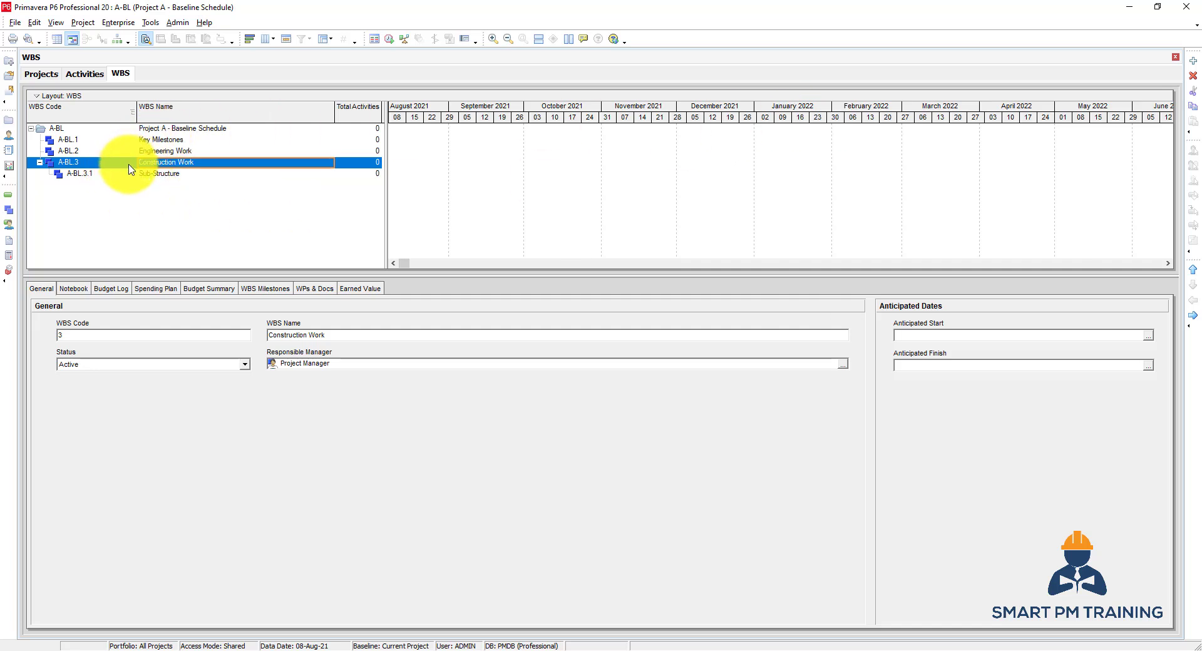
click(1193, 63)
click(182, 182)
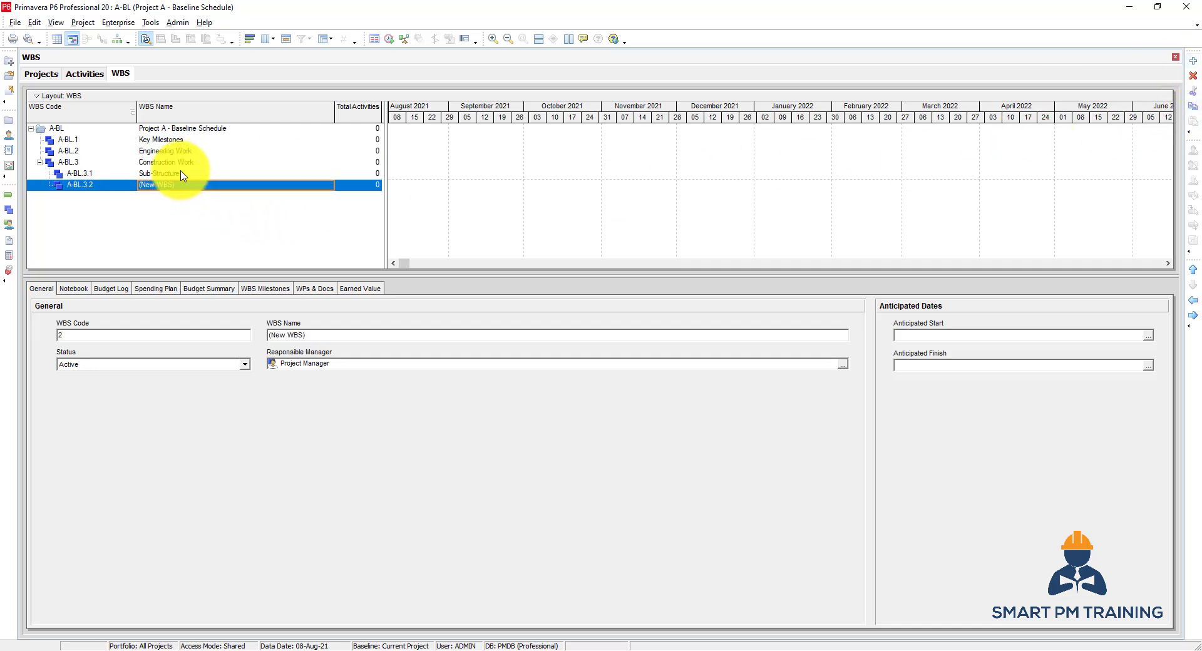
text(Super Structur)
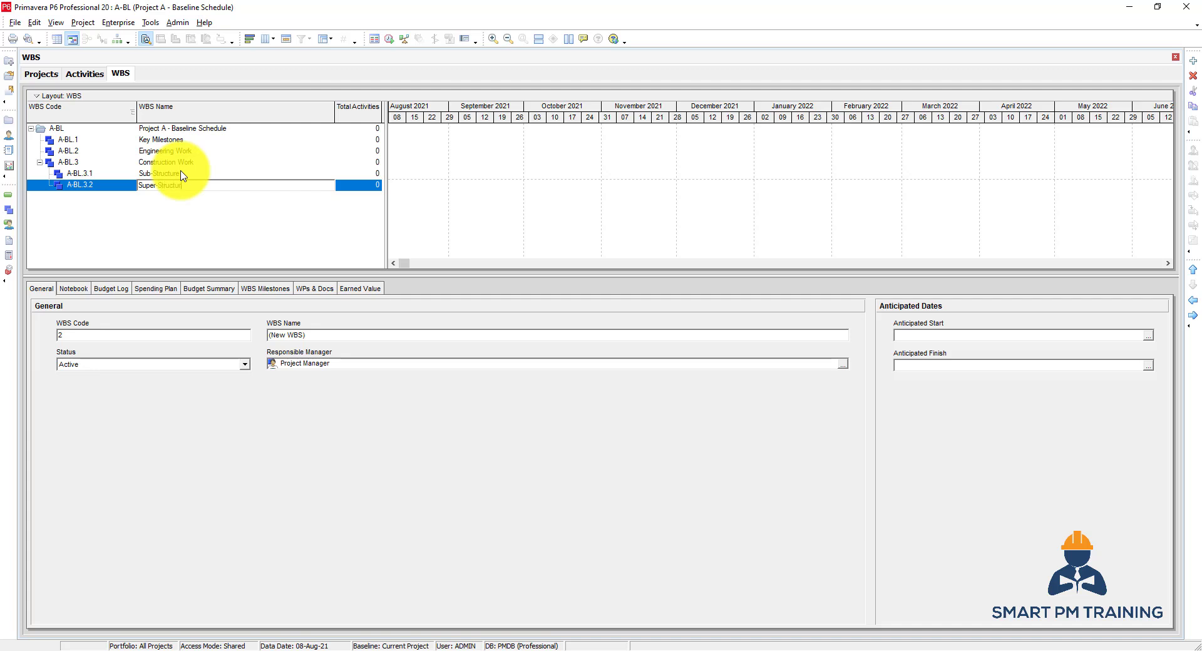
text(e)
key(Return)
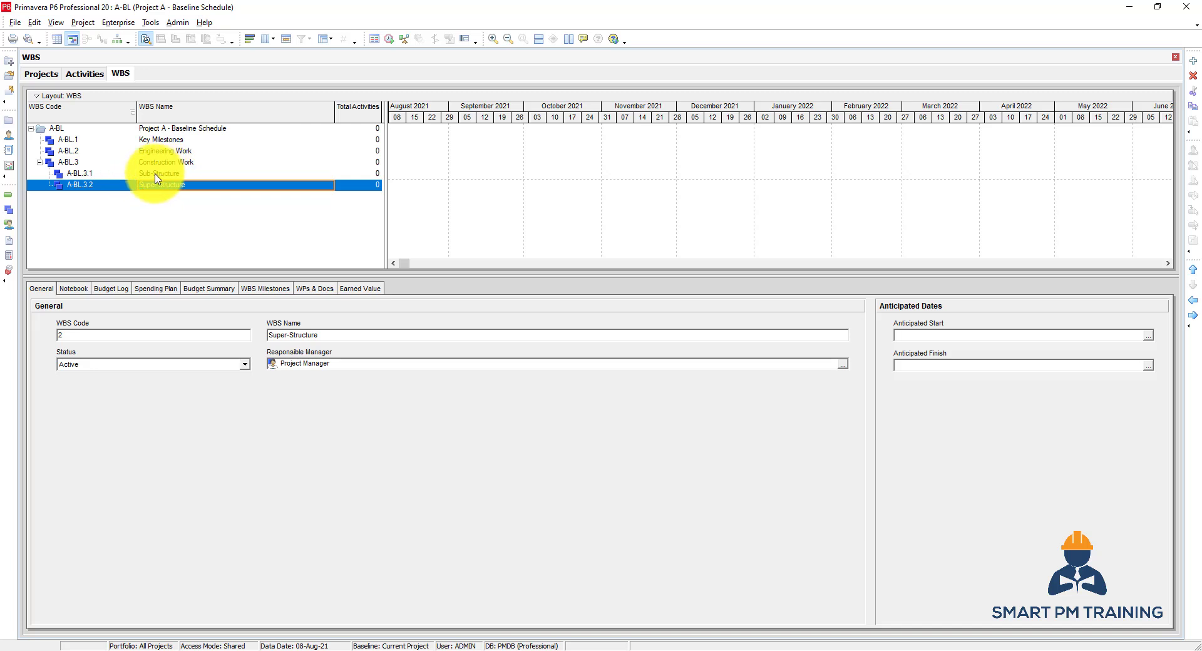
click(157, 177)
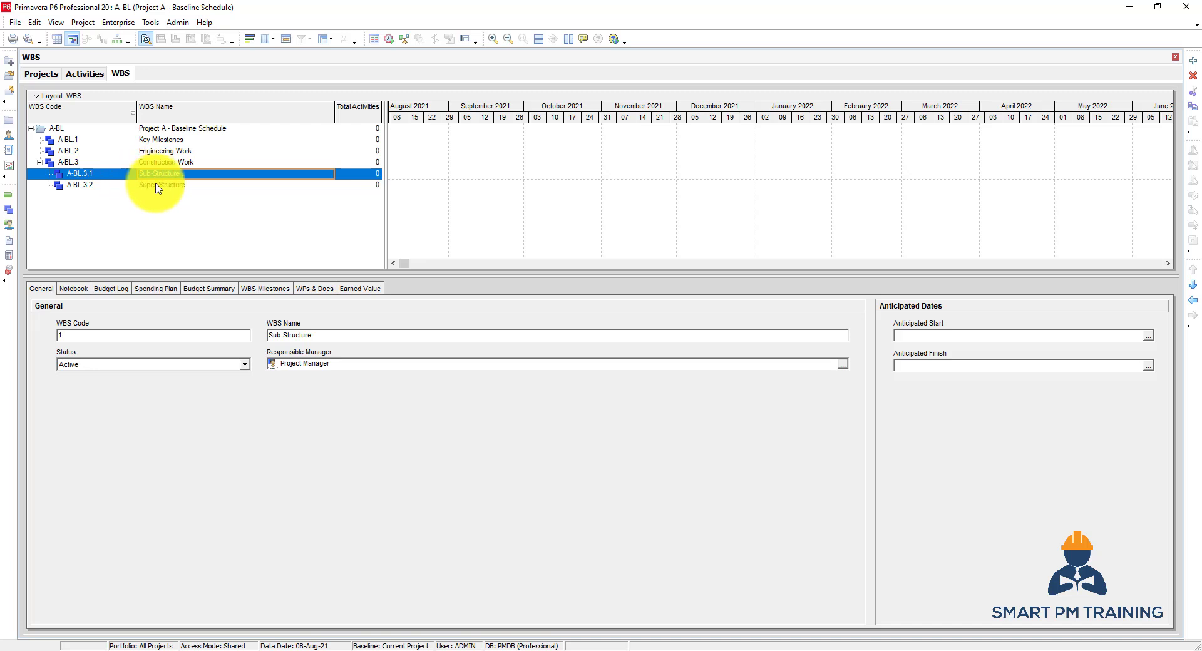
click(152, 185)
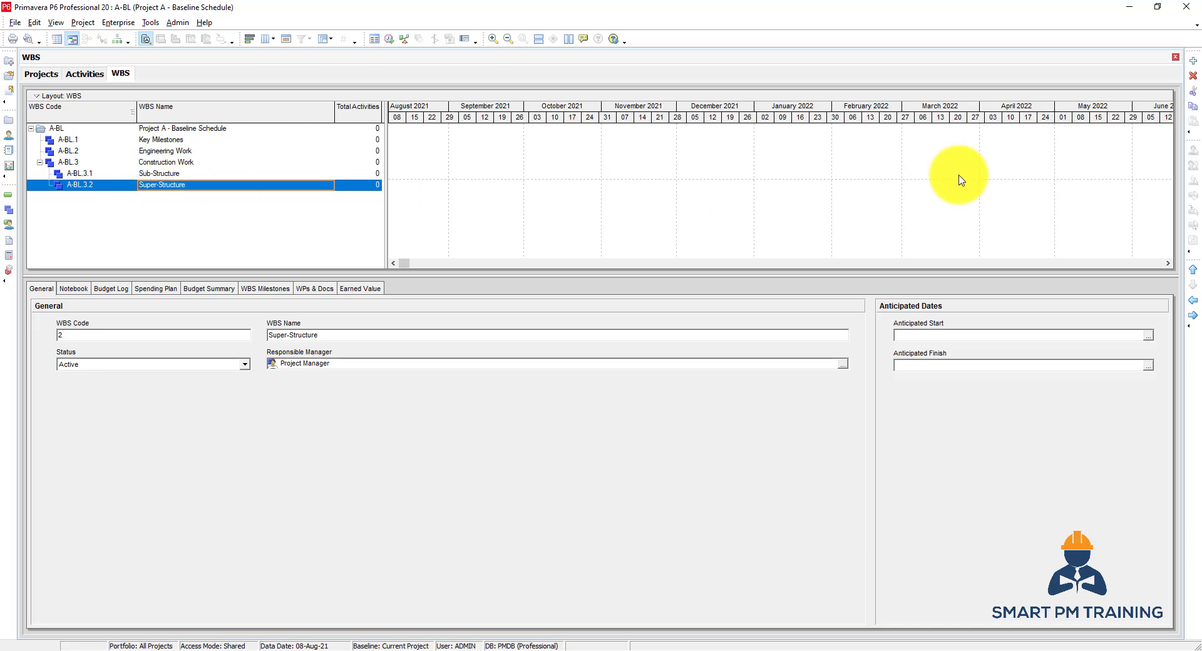
- Add Finishes and outdent it to A-BL.3.3 under Construction Work, then select Super-Structure
click(1193, 62)
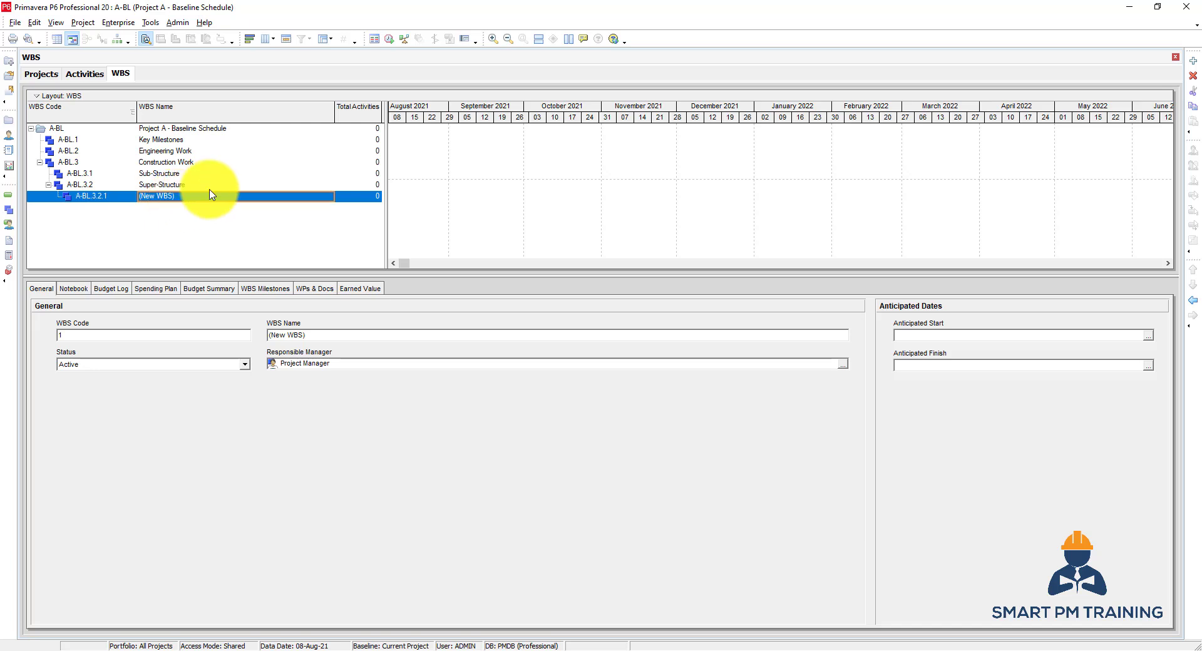
text(Finishes)
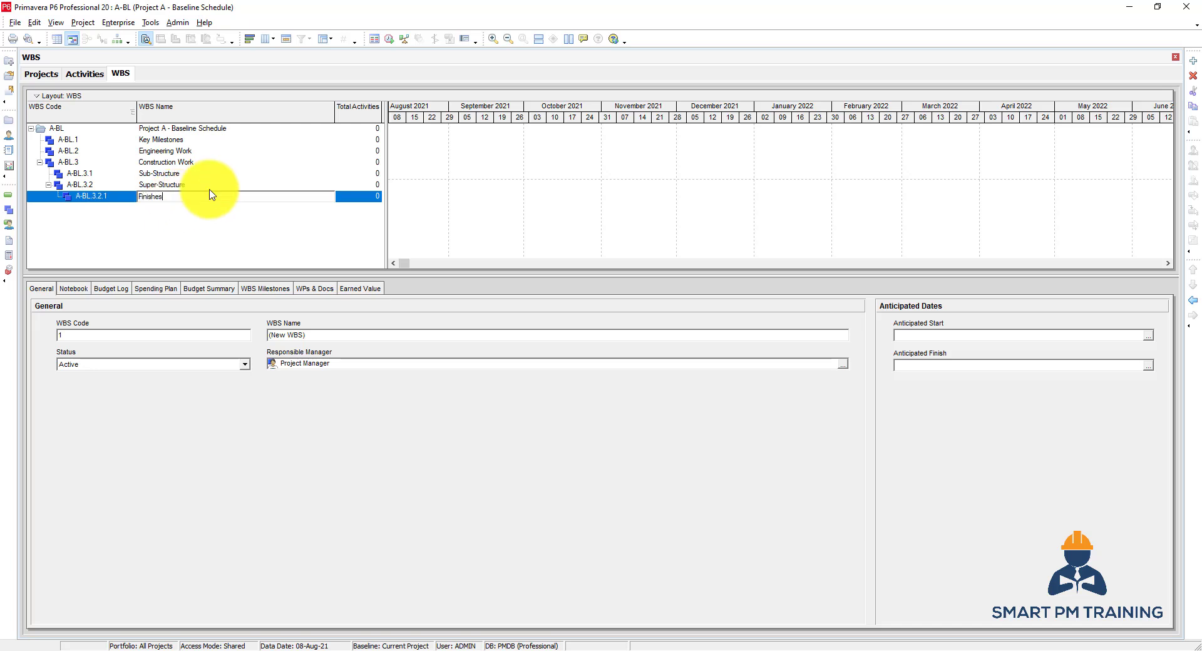
key(Return)
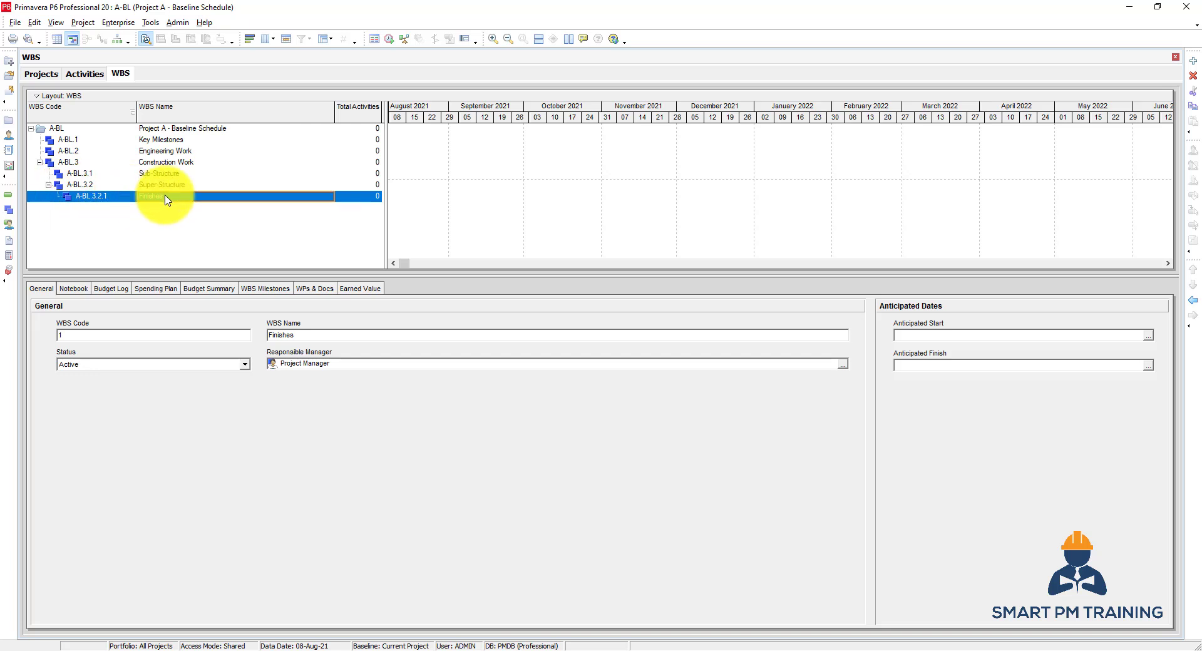
click(1193, 301)
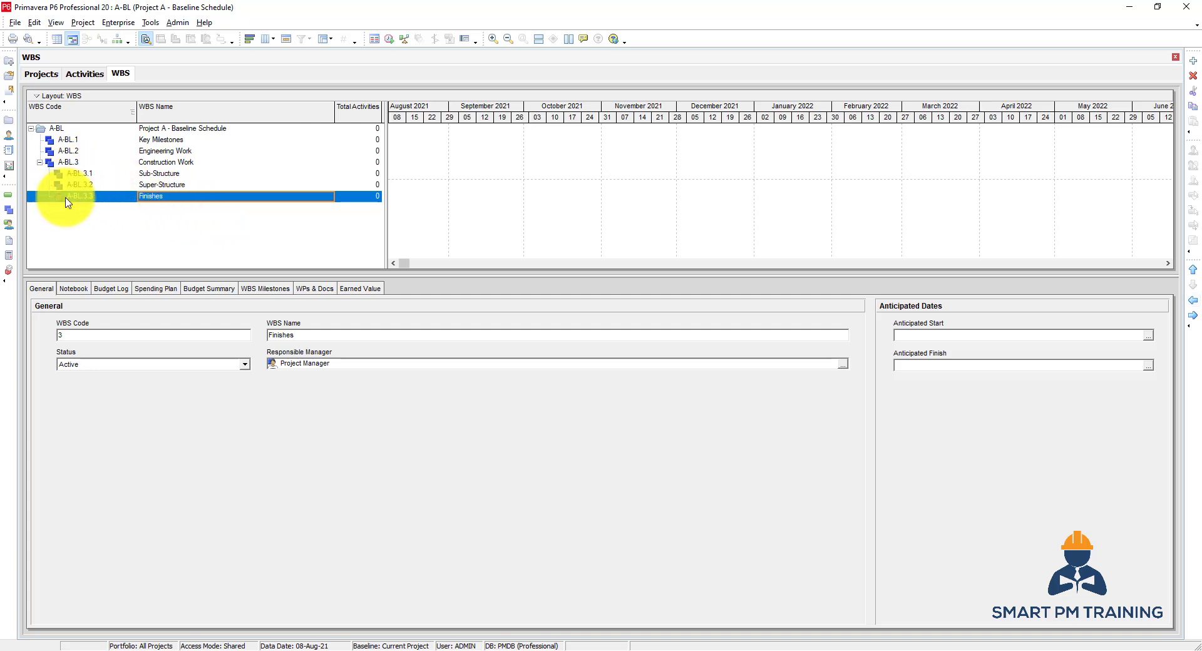
click(185, 185)
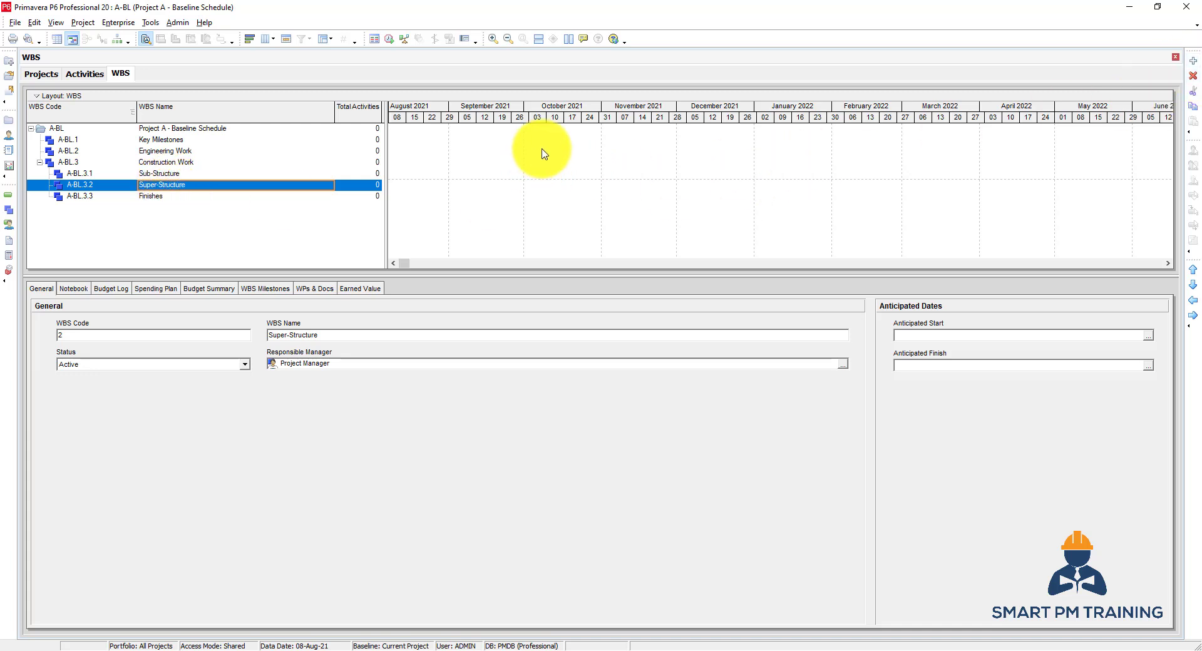
- Add children 1st Floor (A-BL.3.2.1) and 2nd Floor (A-BL.3.2.2) under Super-Structure
click(1194, 63)
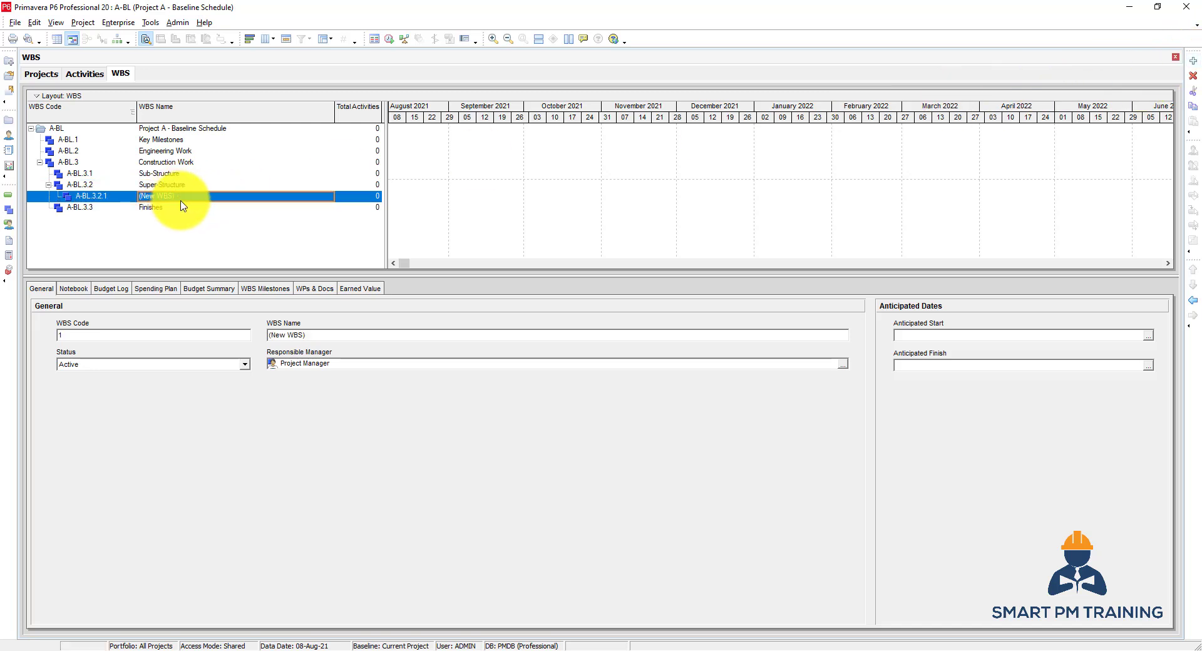
text(14s)
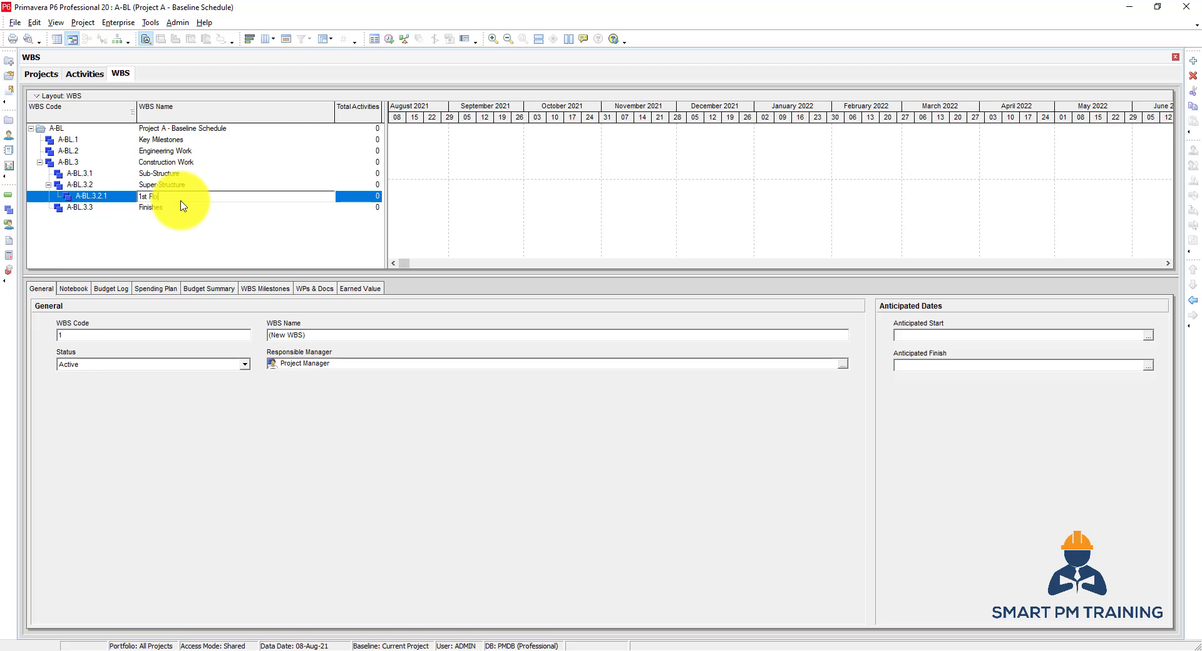
key(Return)
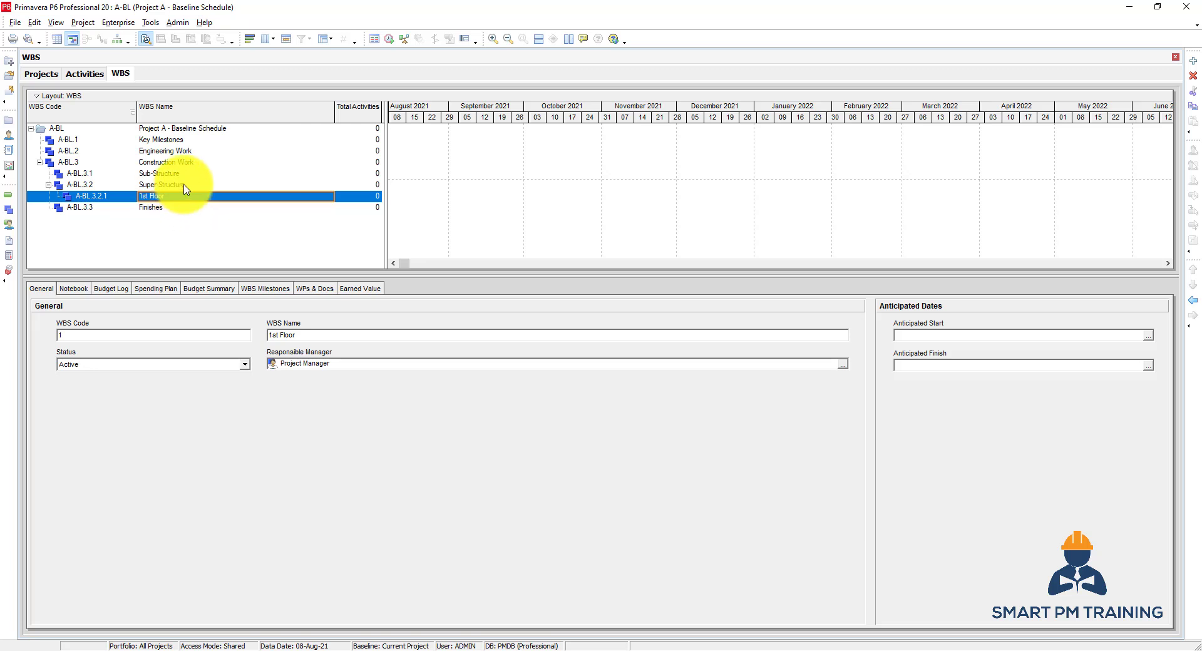
click(181, 185)
click(1195, 62)
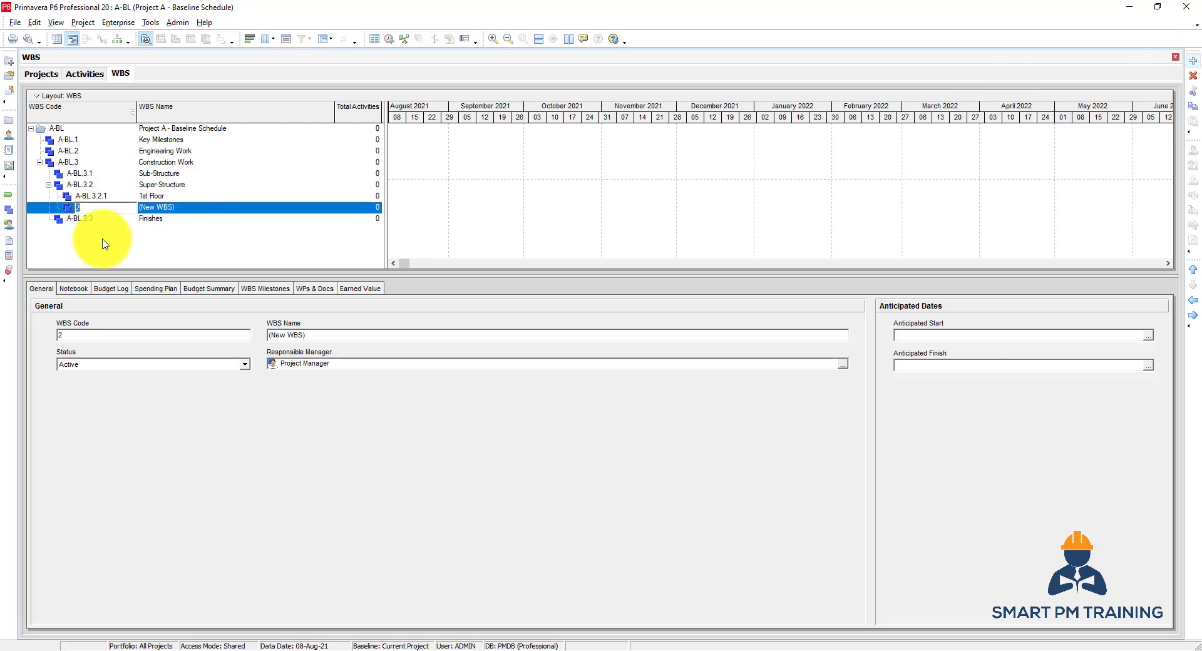
text(2nd Fl)
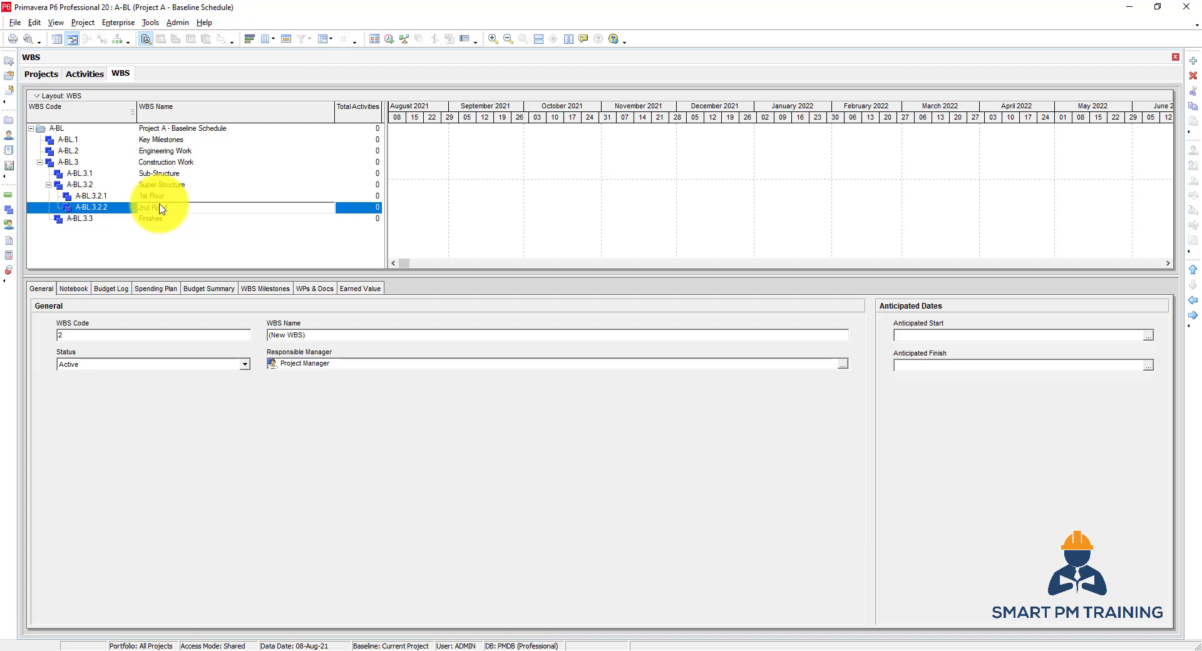
key(Return)
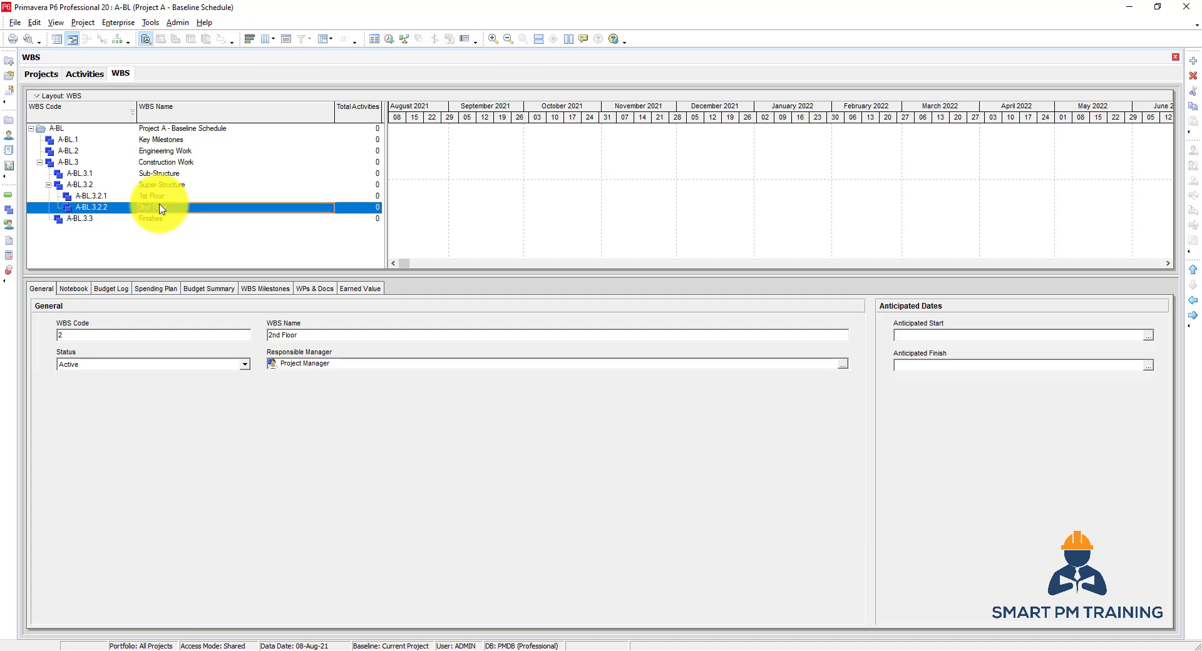
click(205, 195)
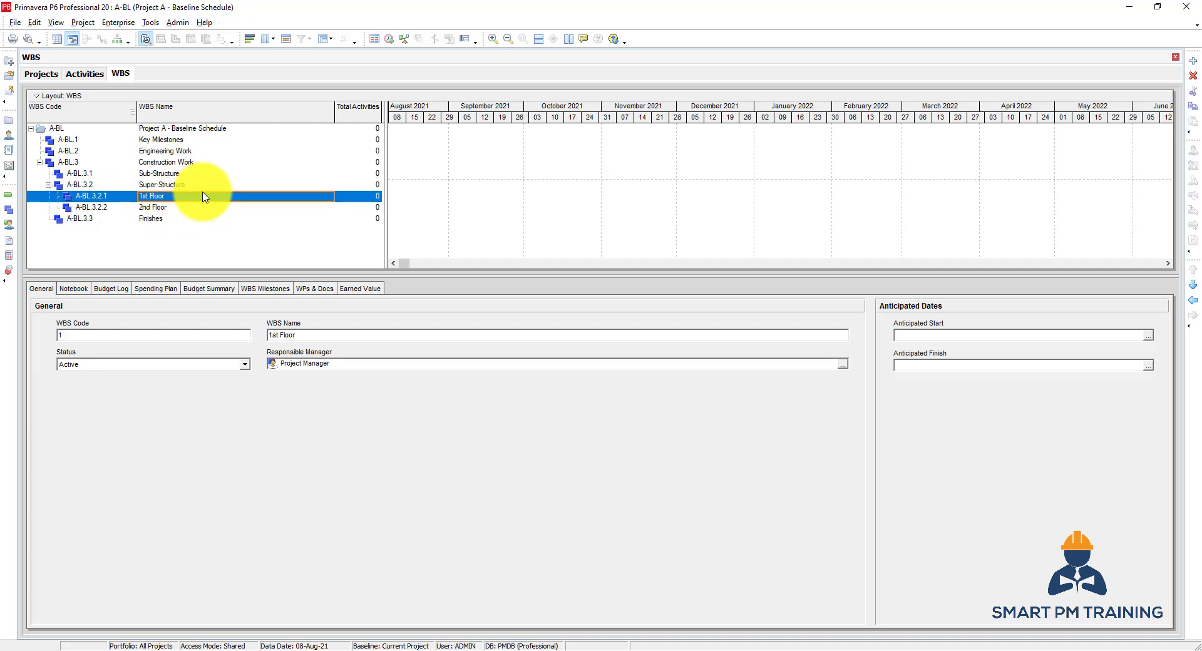
- Copy 1st Floor and 2nd Floor and paste them under Finishes with all optional items
shift+click(167, 209)
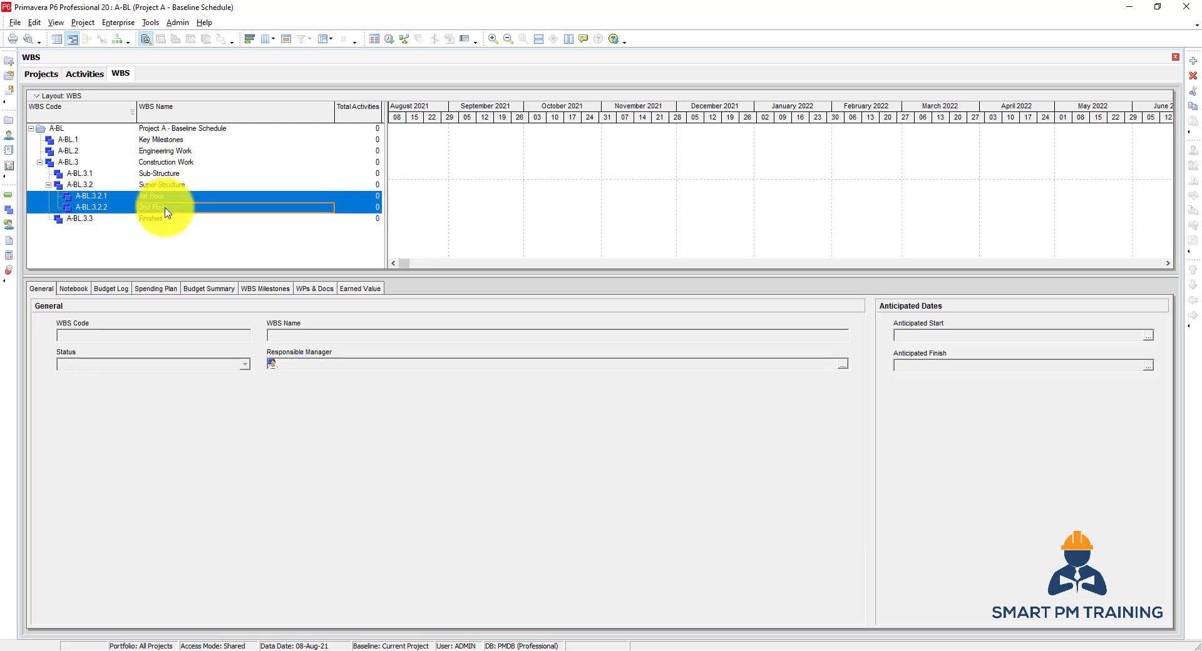
right_click(167, 198)
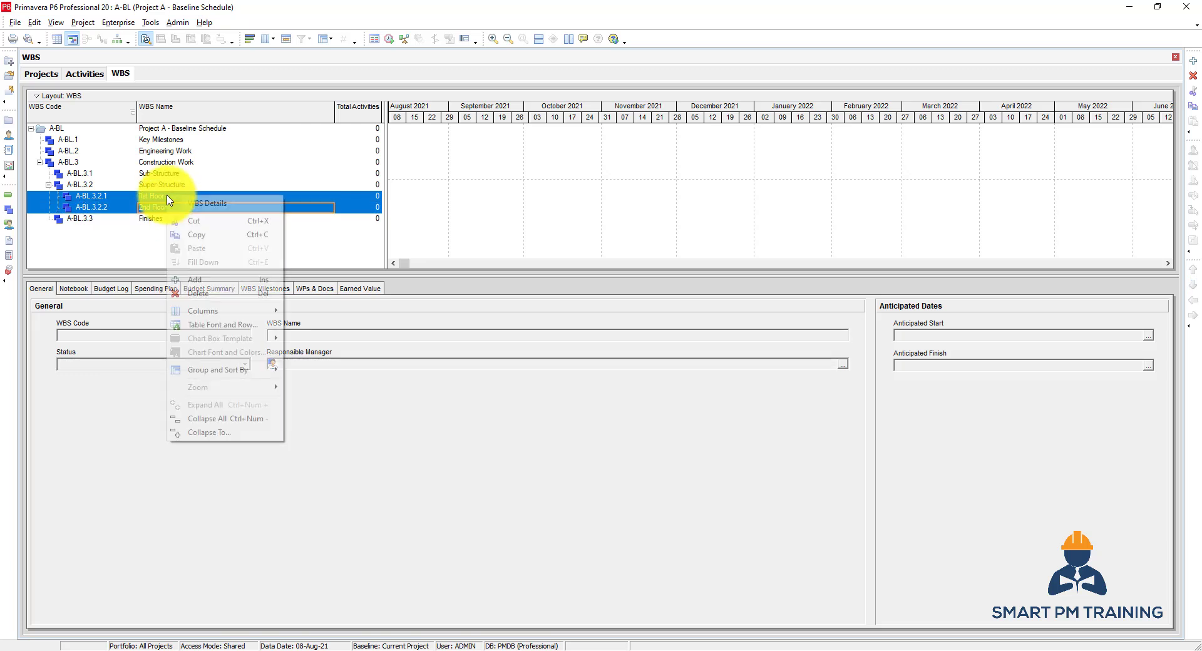
click(201, 235)
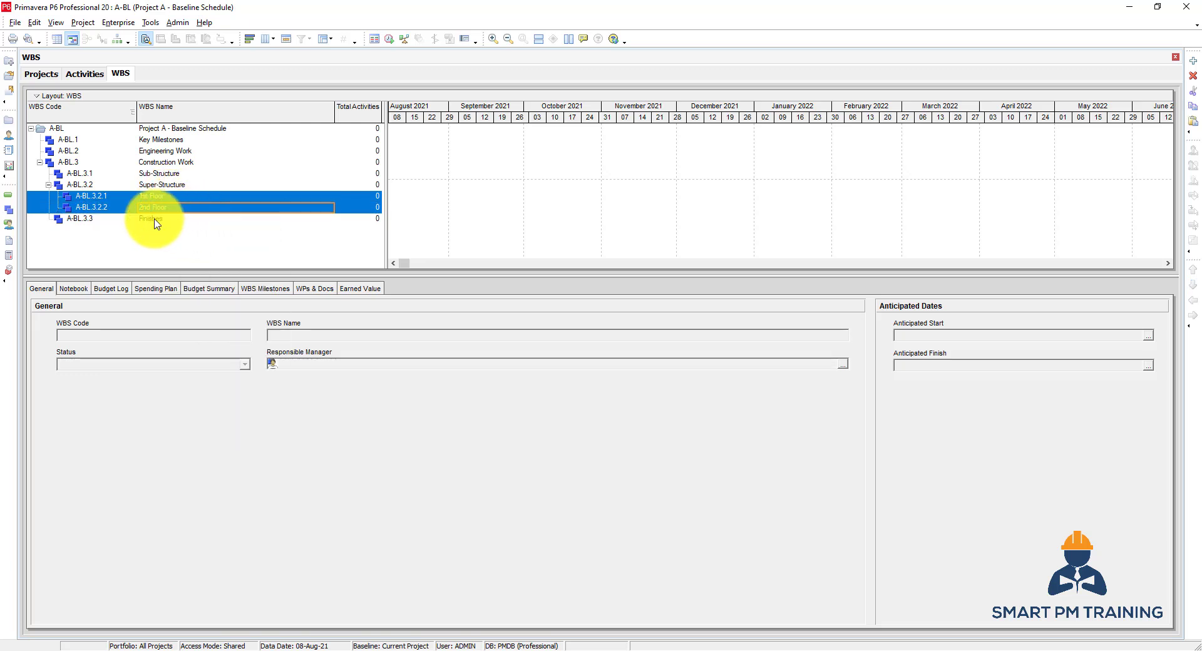
click(156, 220)
right_click(157, 223)
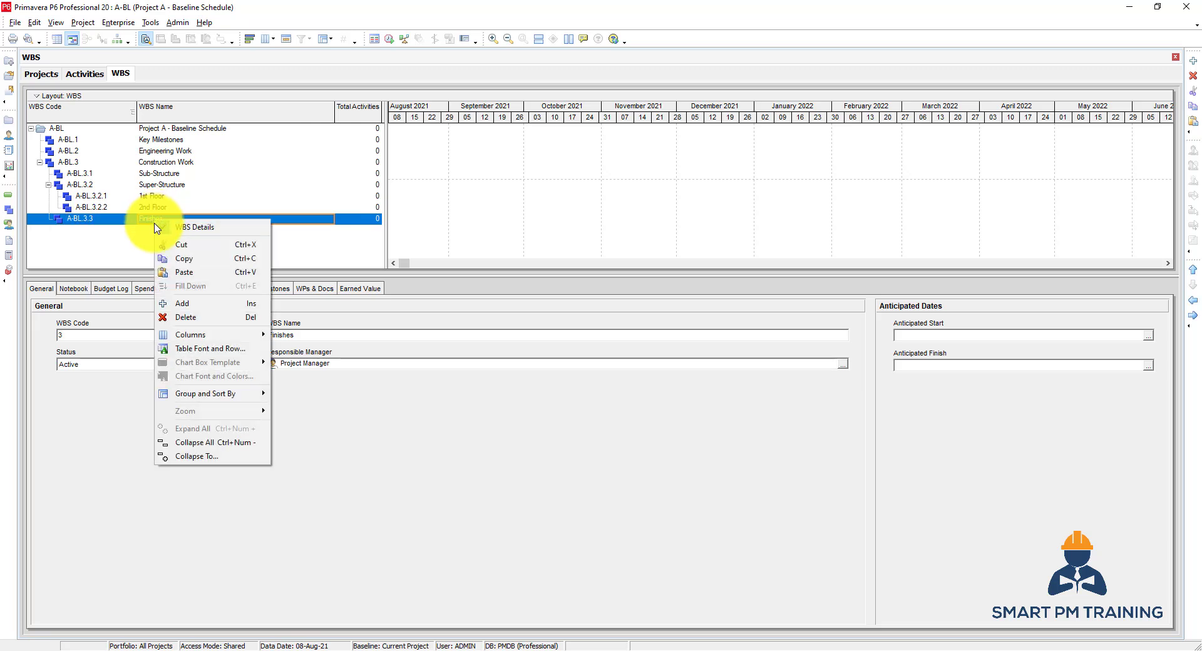
click(190, 273)
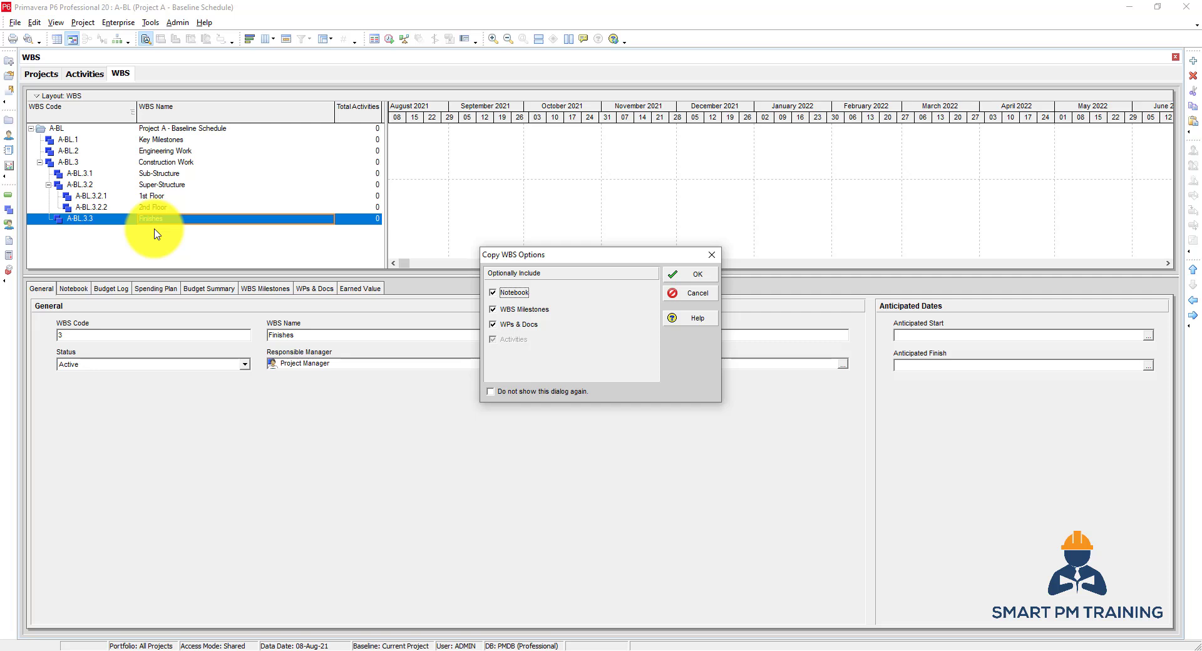
click(668, 276)
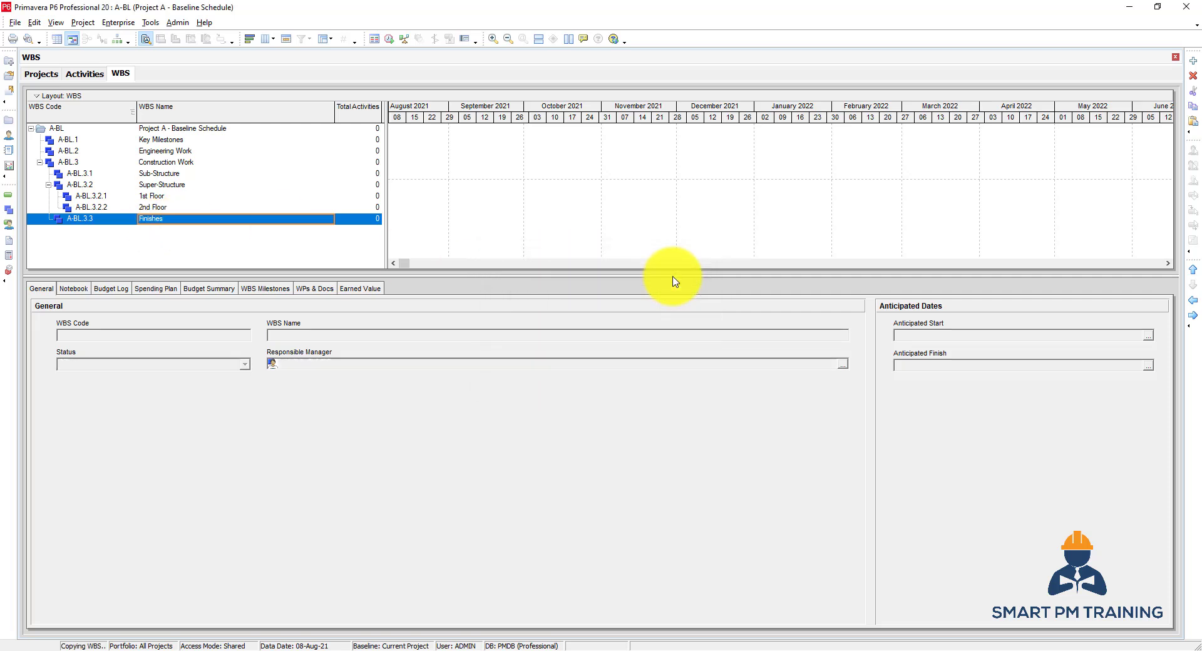
- Collapse and re-expand the Finishes, Construction Work and project branches with the +/- boxes
click(76, 220)
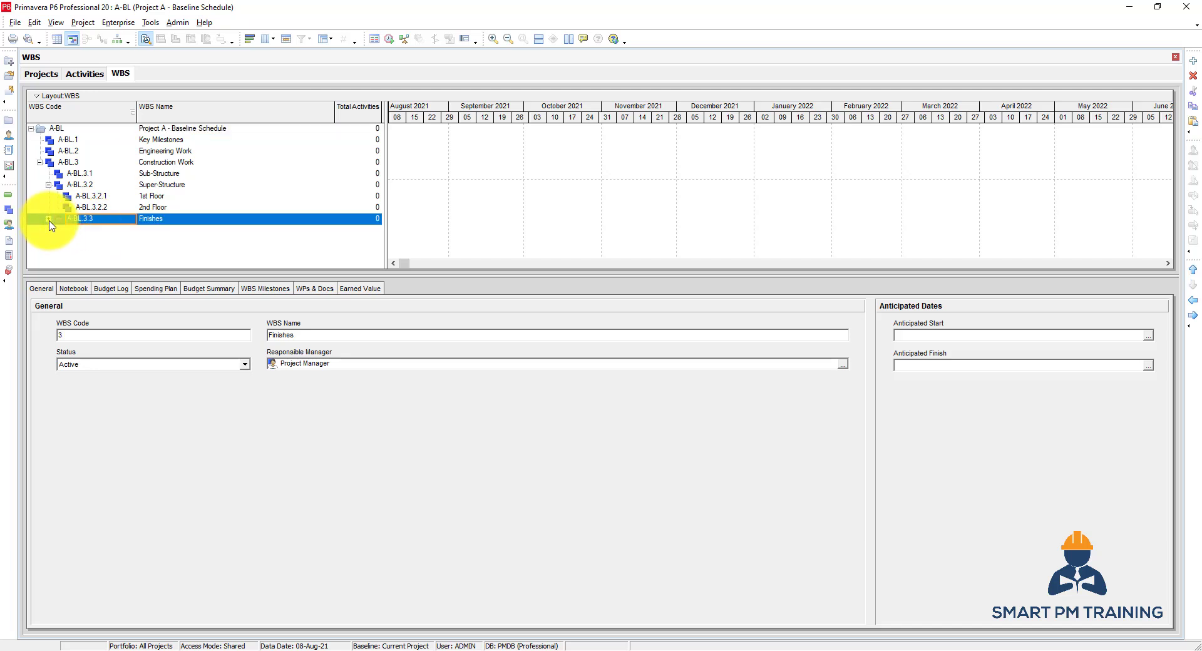
click(67, 228)
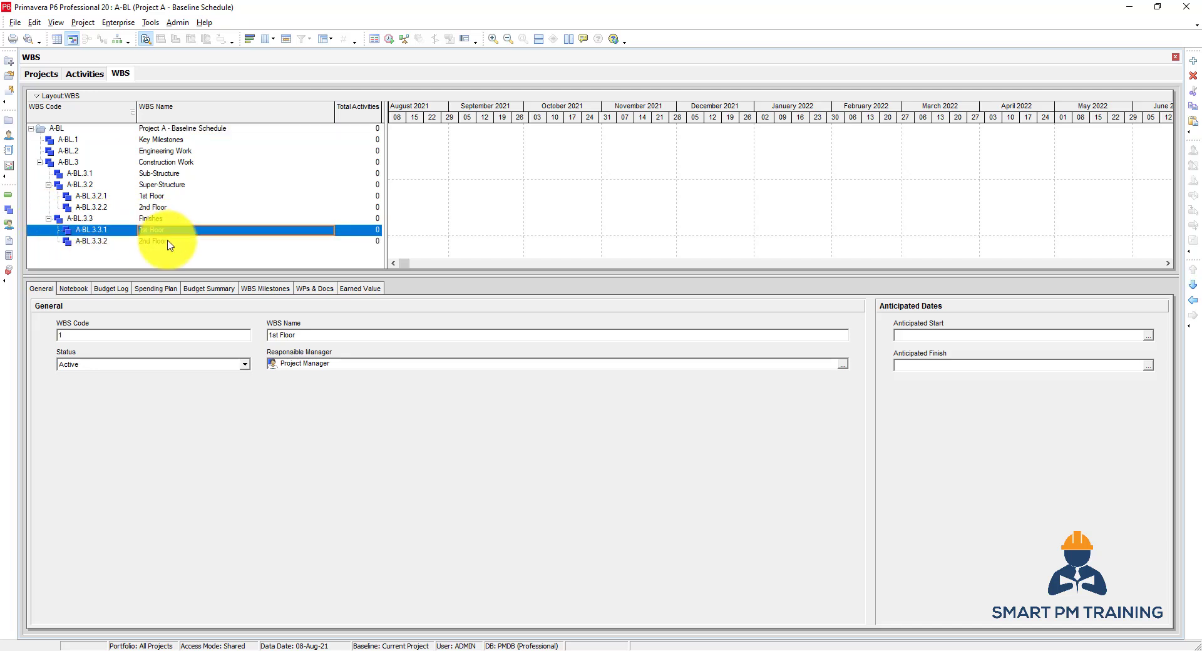
click(48, 218)
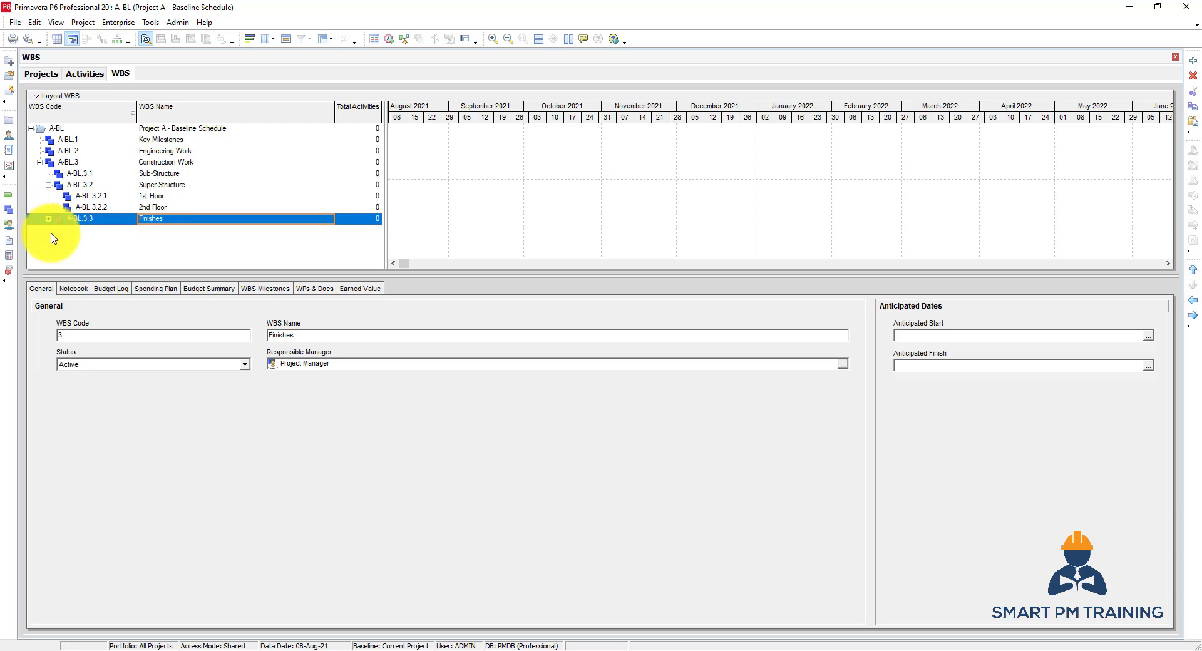
click(39, 162)
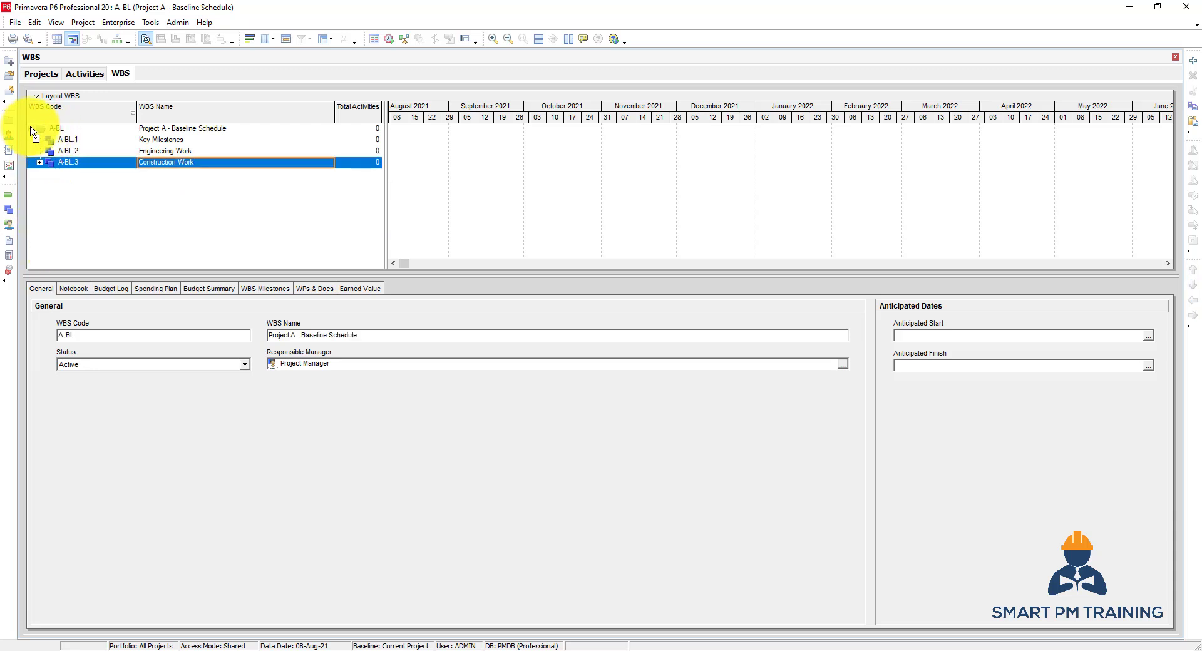
click(31, 128)
click(31, 129)
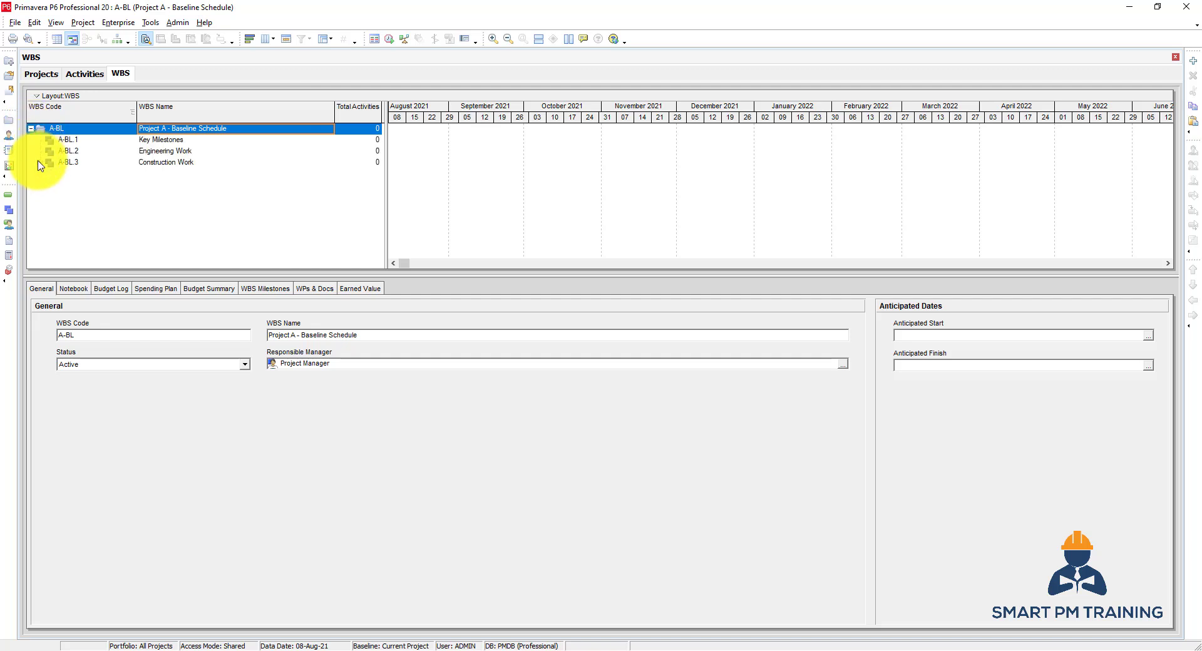
click(40, 162)
click(48, 218)
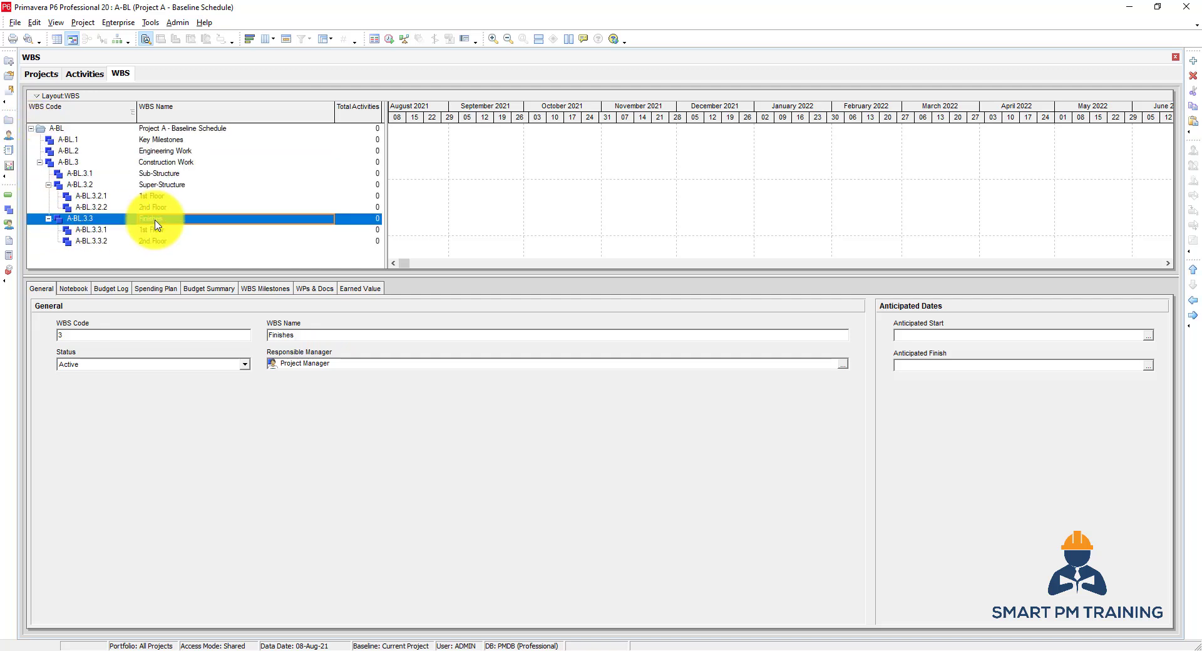
- Collapse the whole WBS with Collapse All, then re-expand down to Finishes
right_click(217, 186)
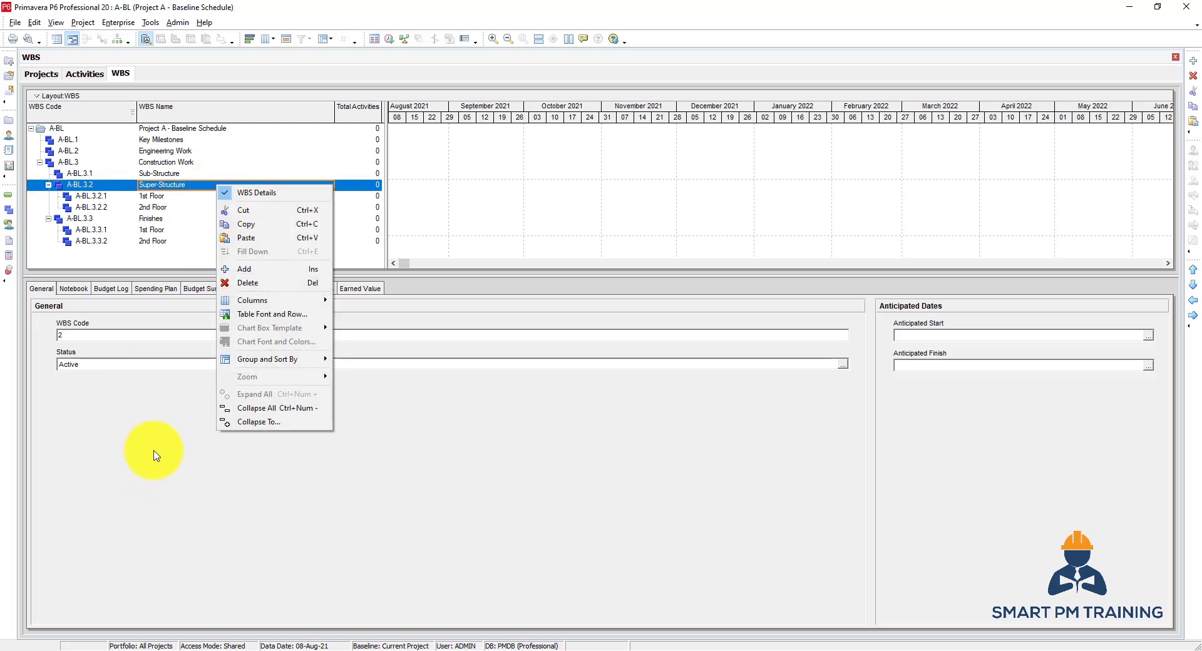
click(286, 408)
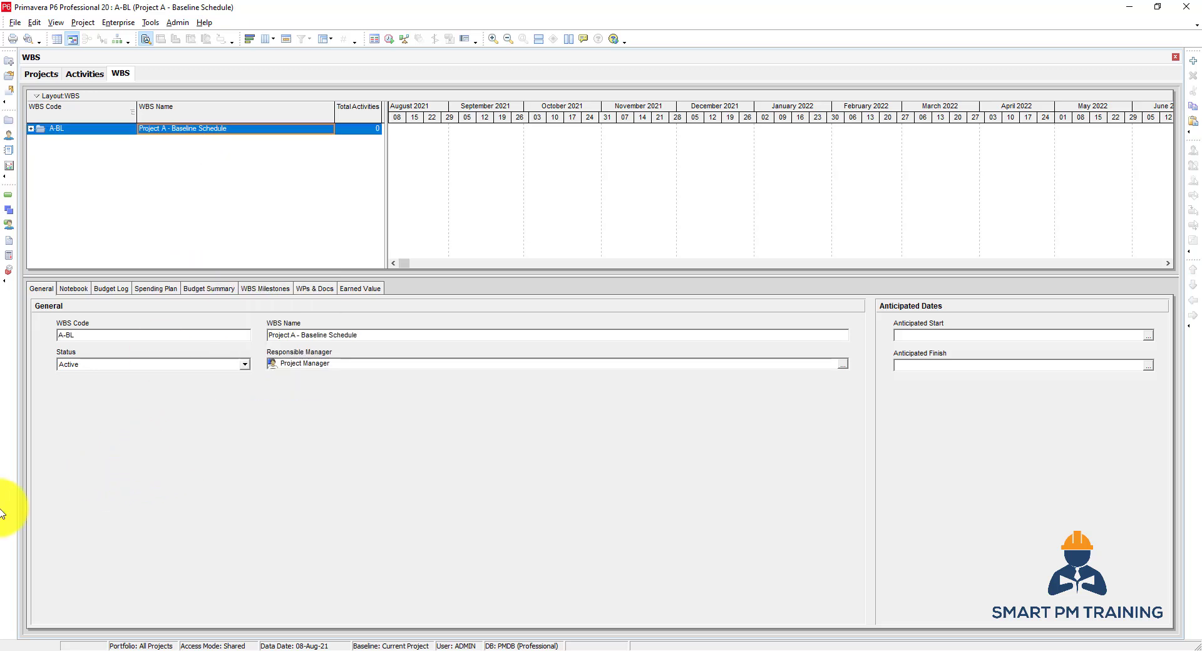
click(32, 130)
click(39, 163)
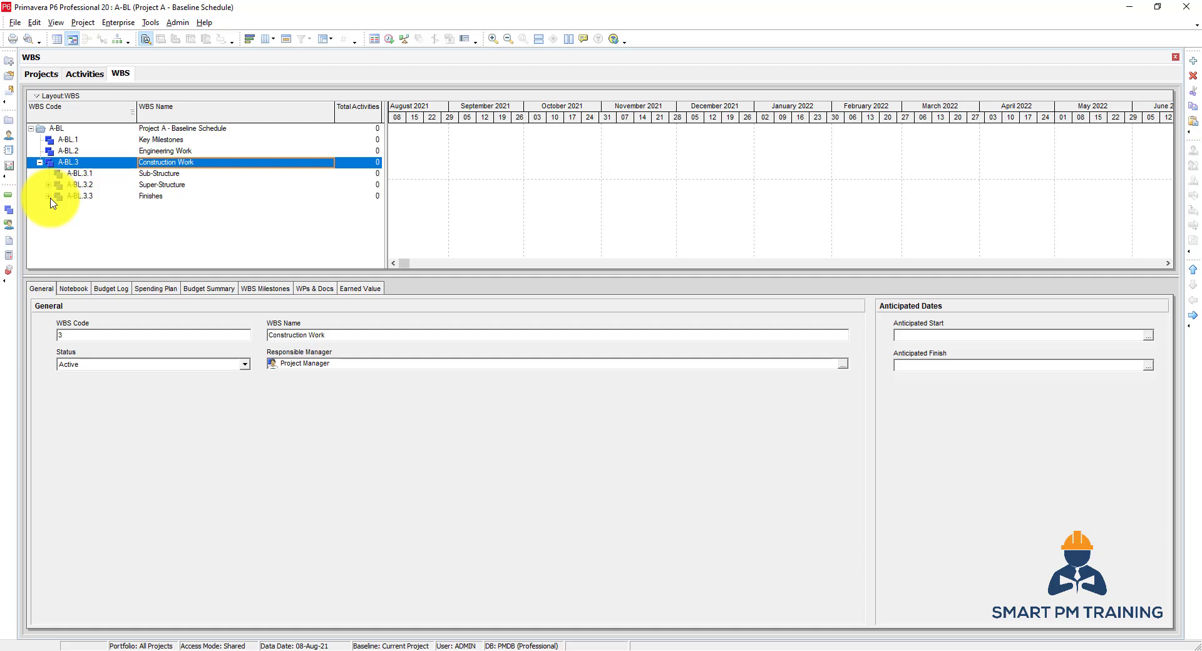
click(49, 197)
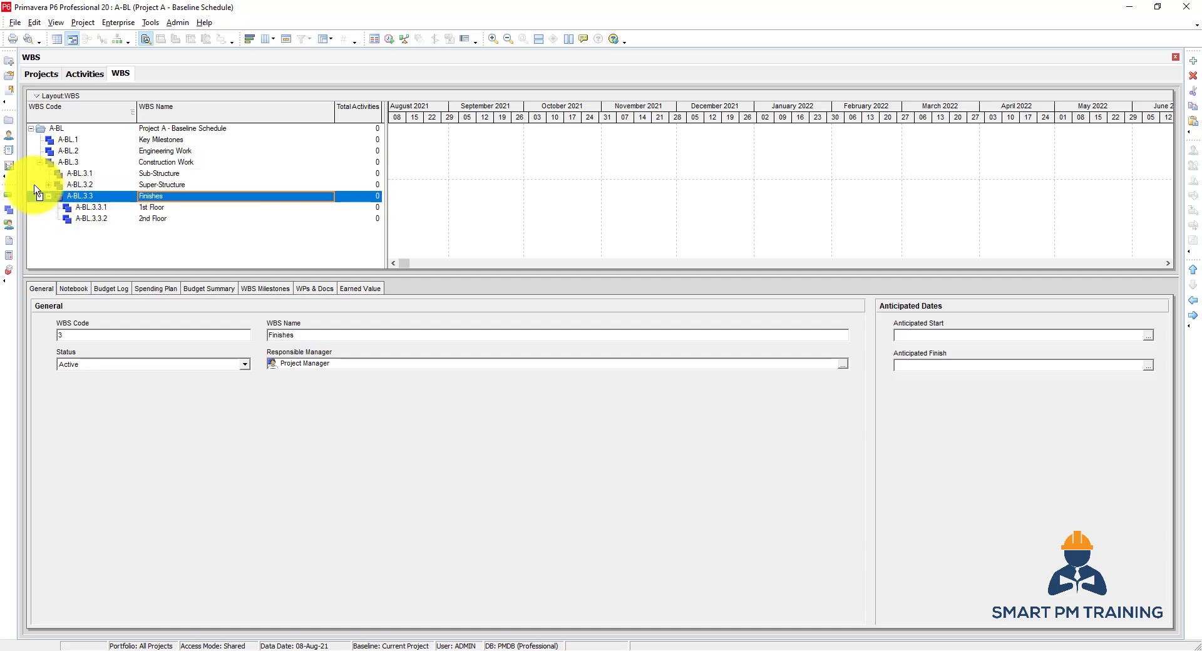
- Collapse the WBS tree to WBS Level 2
right_click(233, 174)
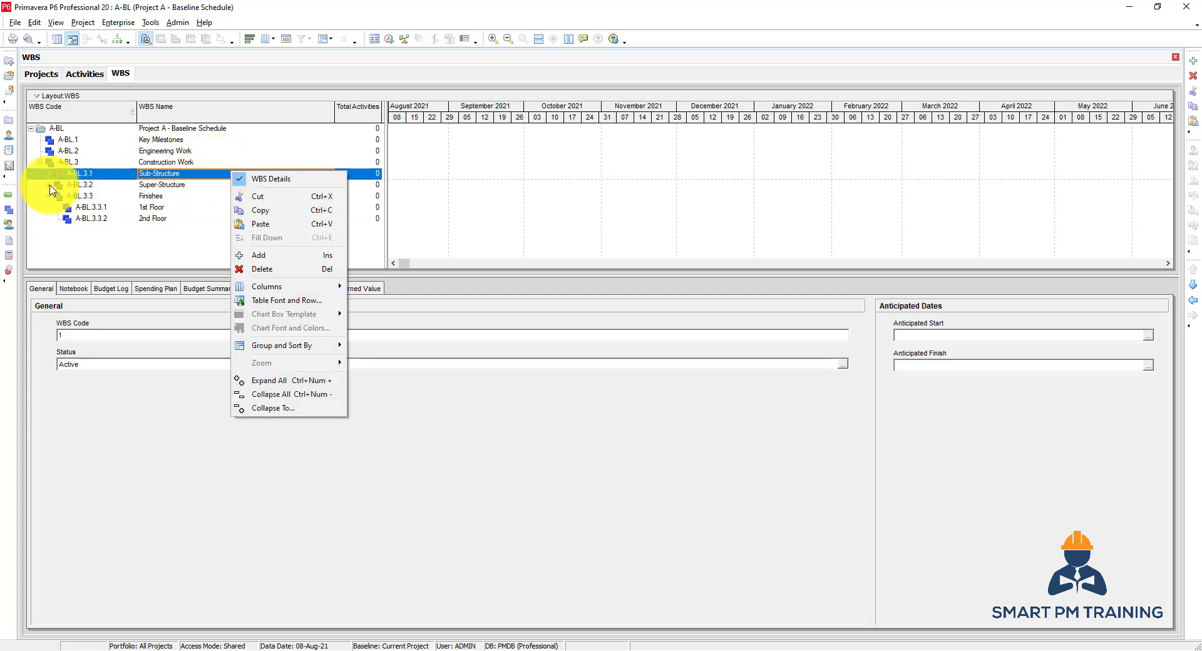
click(48, 184)
right_click(207, 174)
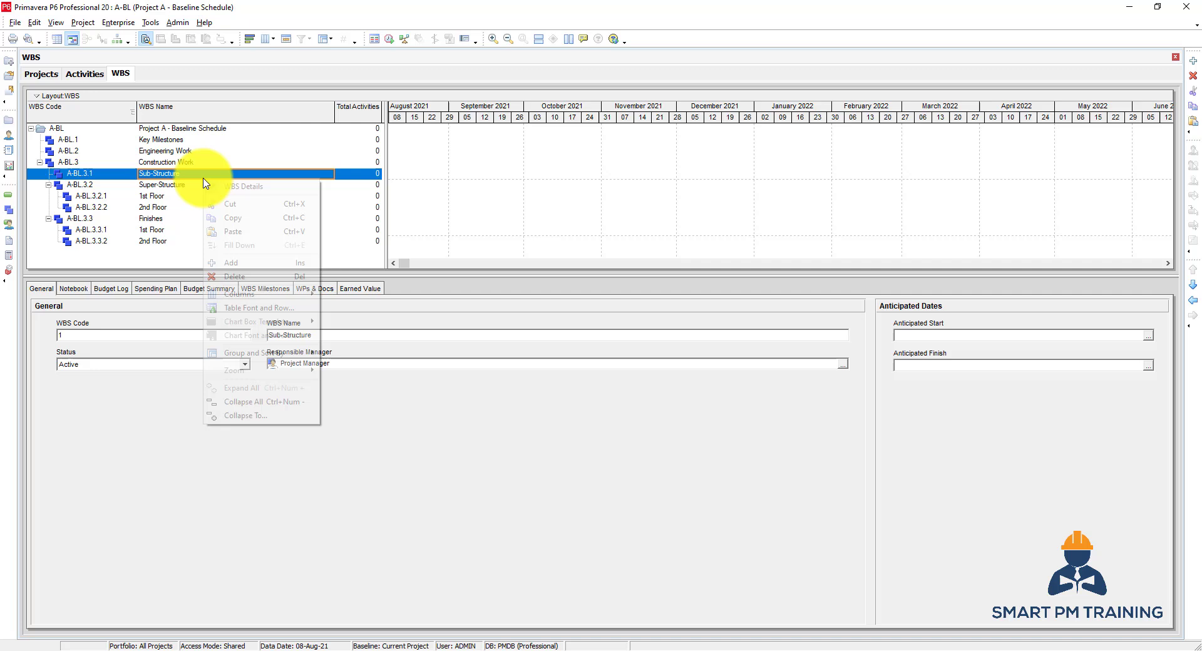
click(269, 419)
click(565, 322)
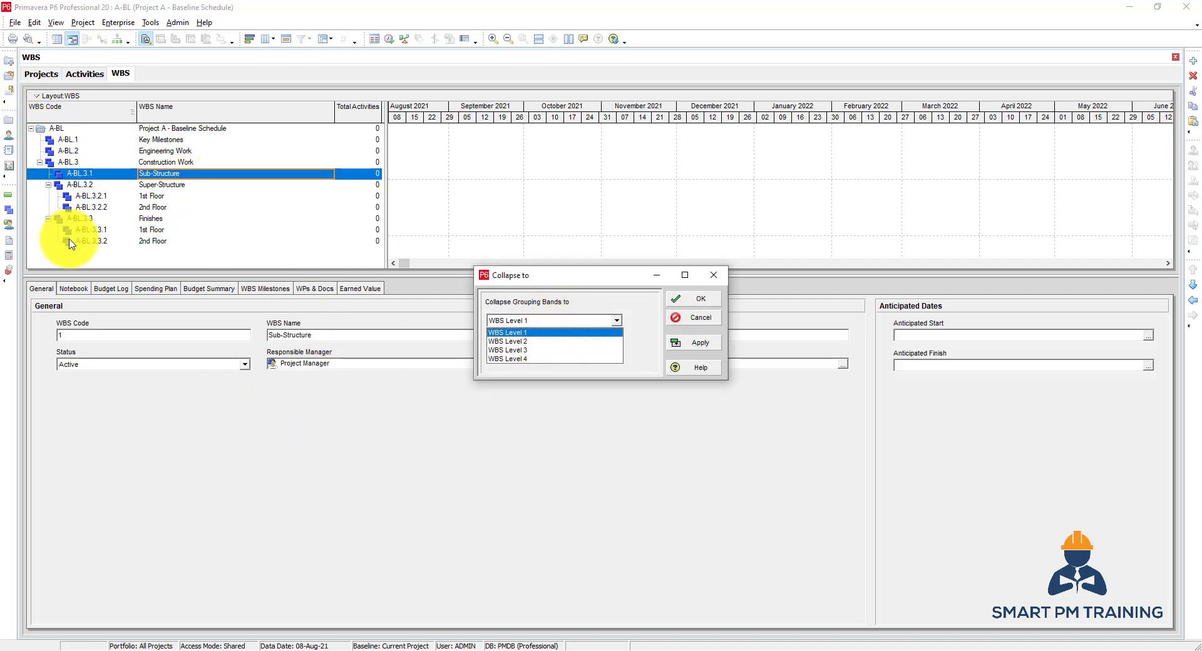
click(535, 342)
click(693, 299)
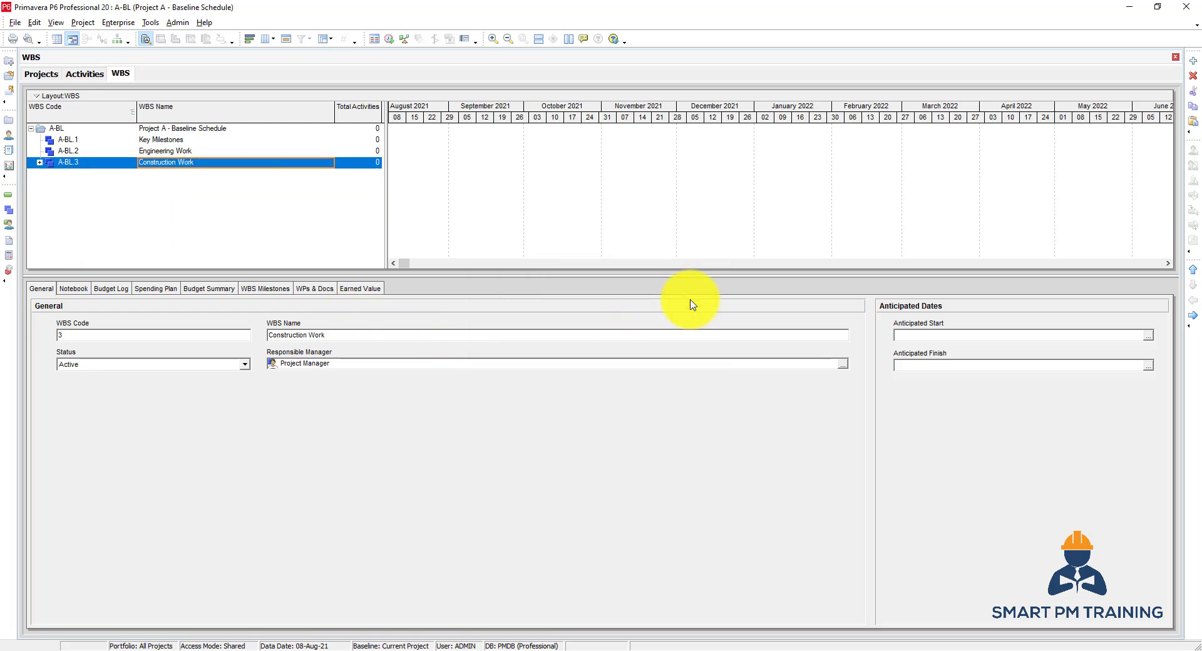
click(196, 129)
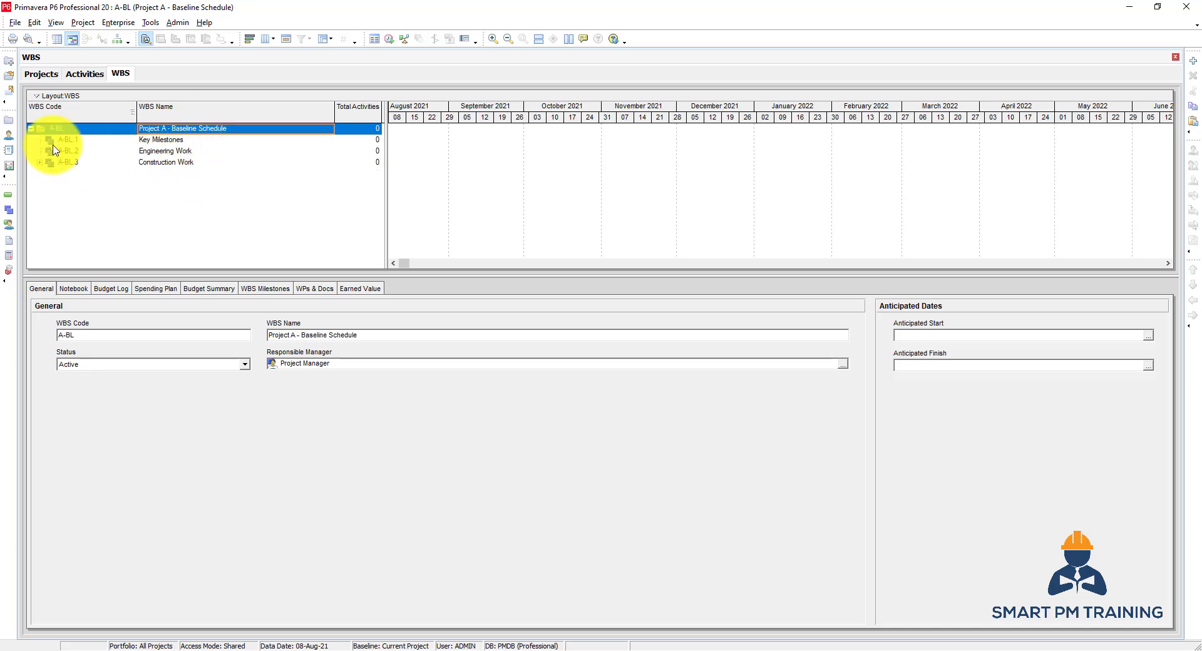
- Expand Construction Work to show Sub-Structure, Super-Structure and Finishes
click(168, 141)
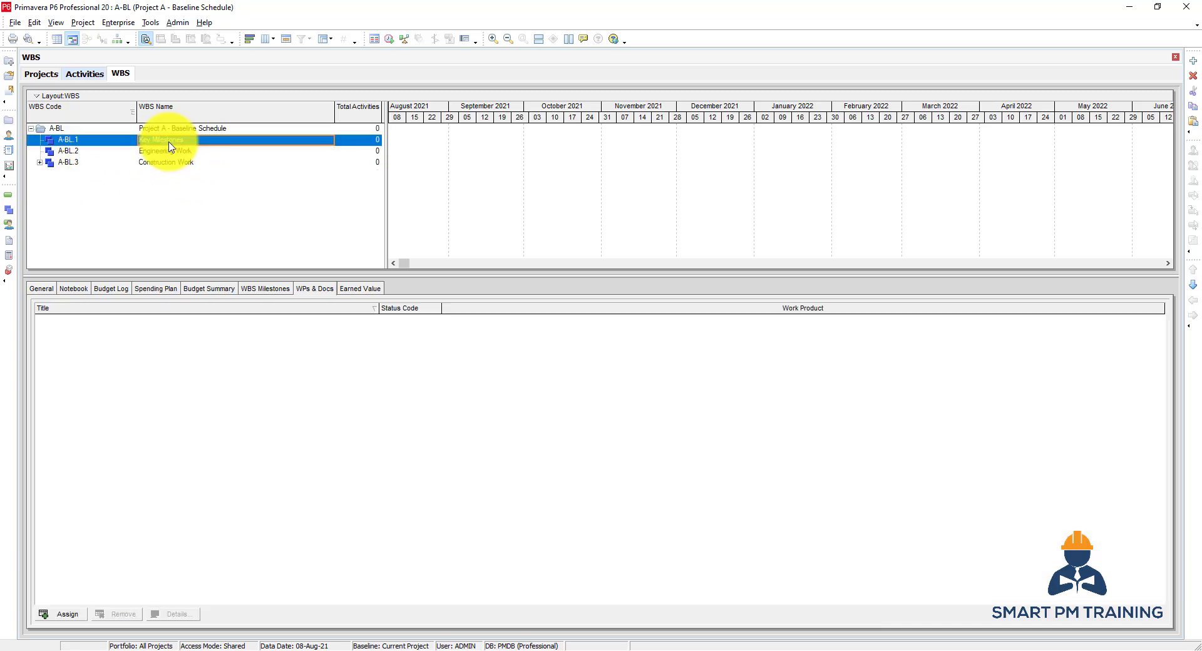
double_click(166, 162)
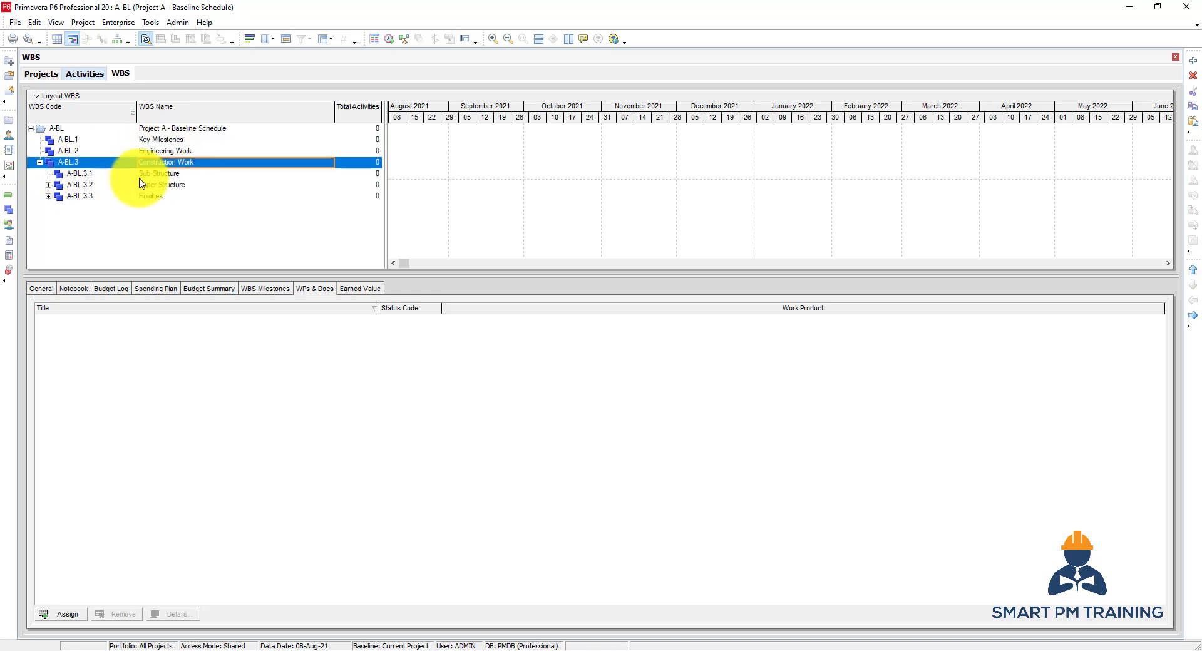
right_click(174, 175)
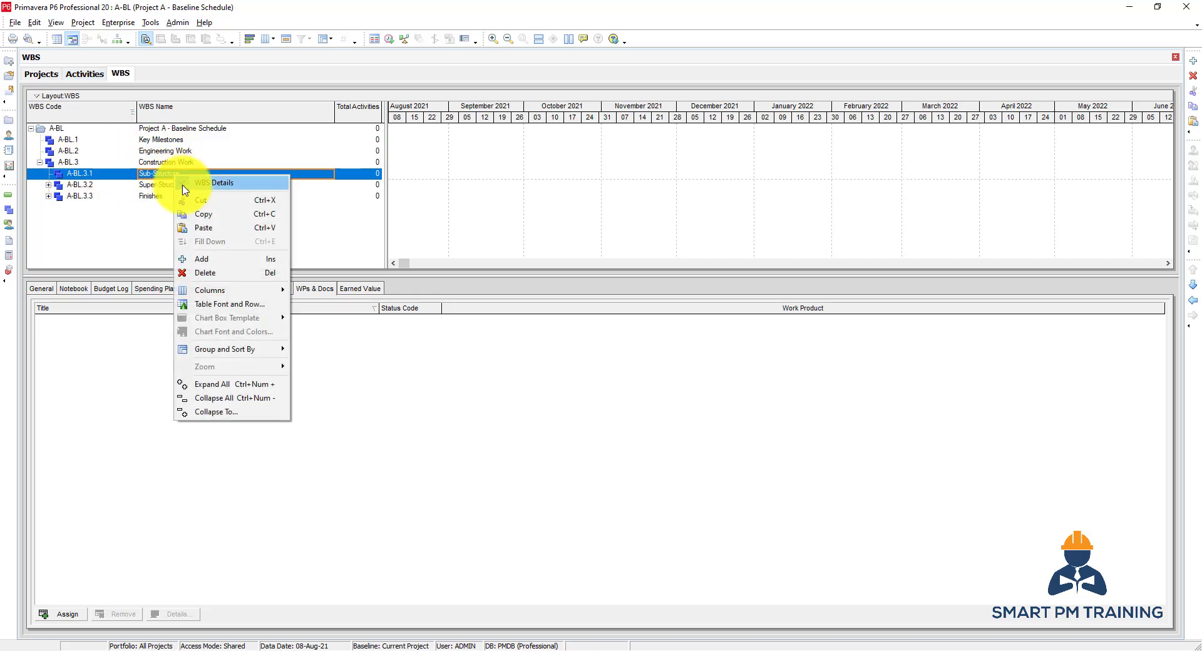
click(165, 182)
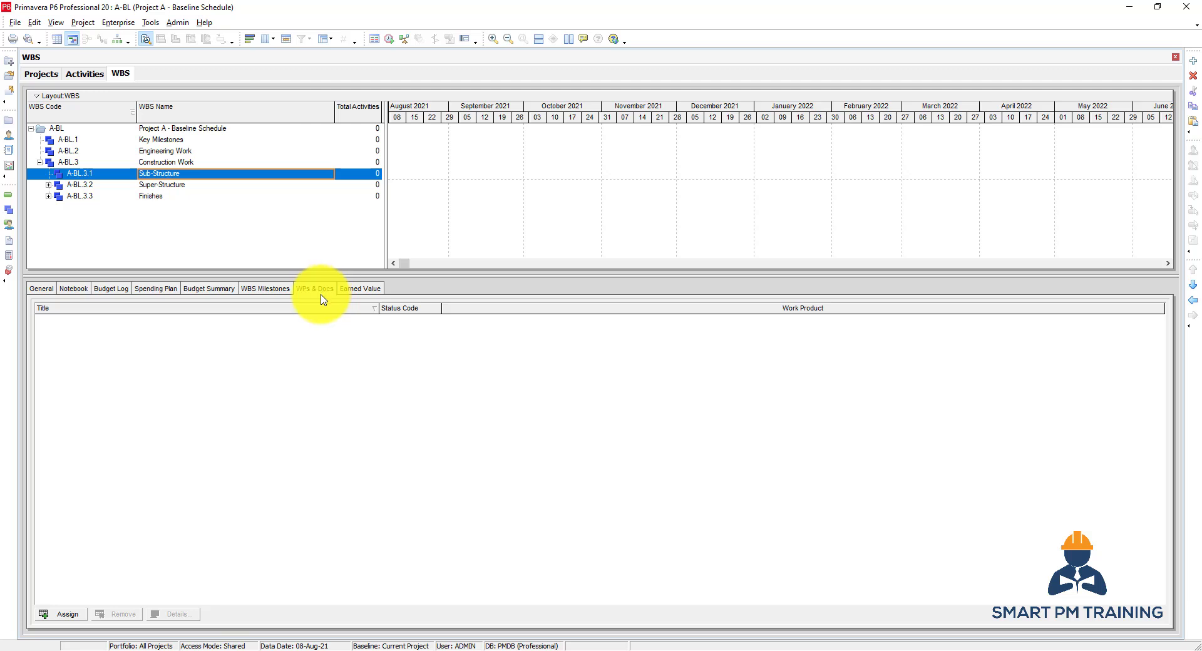
- Close the document assignment window unchanged and expand the Project menu to list all views
click(70, 614)
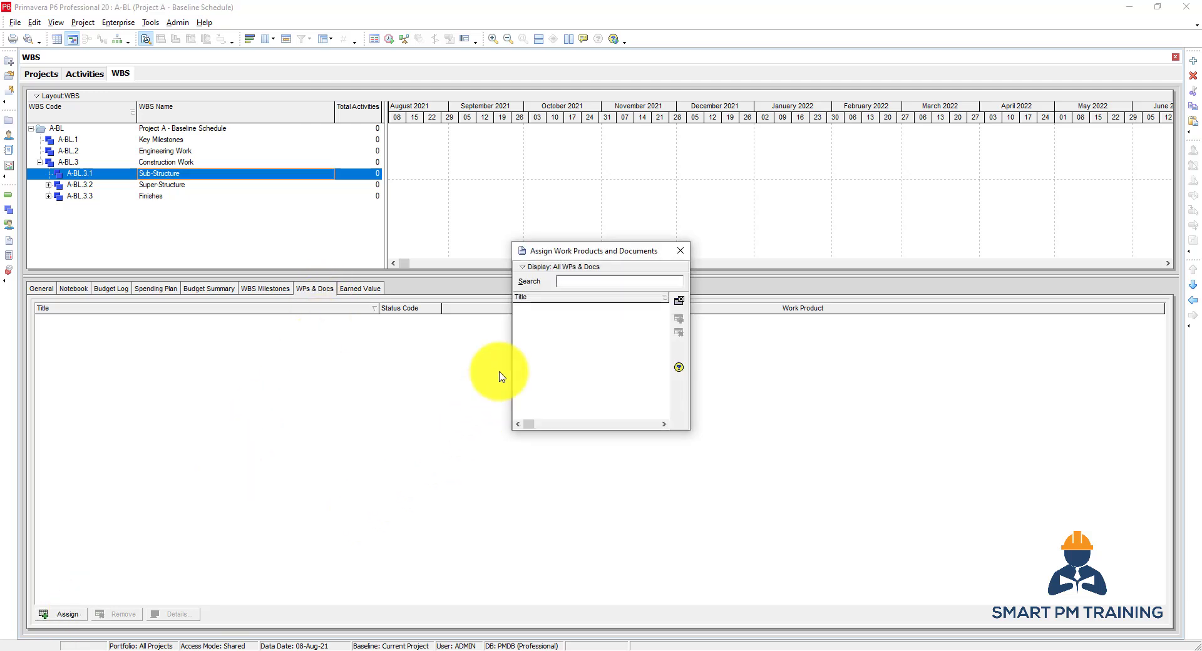
click(678, 301)
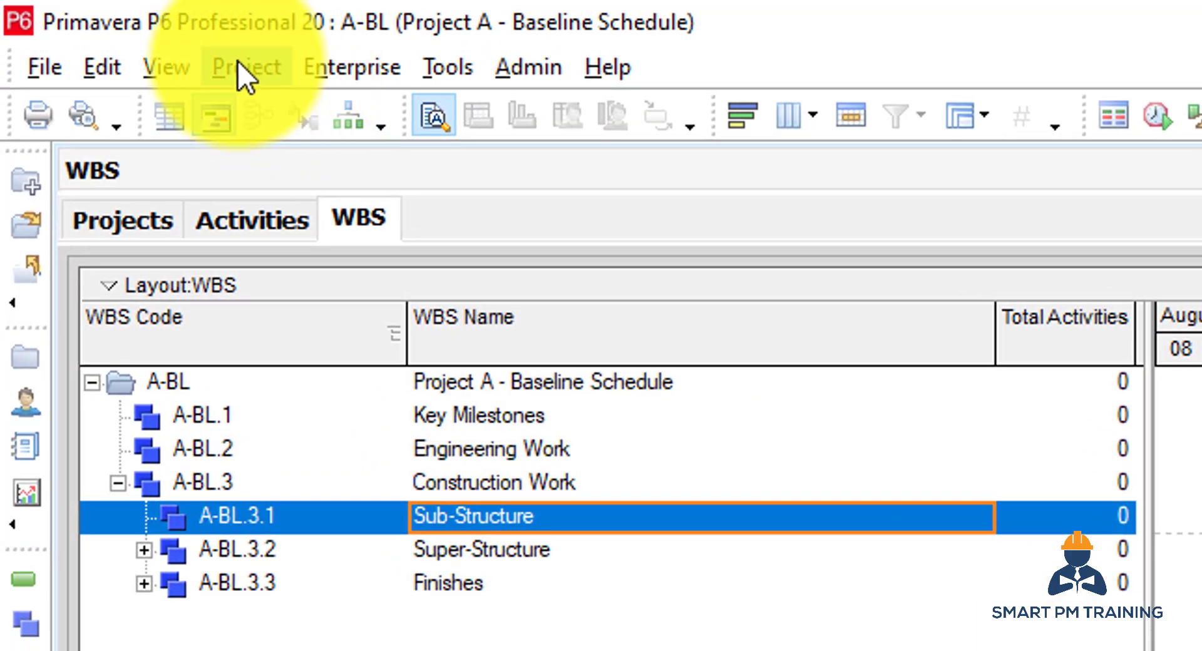
click(237, 63)
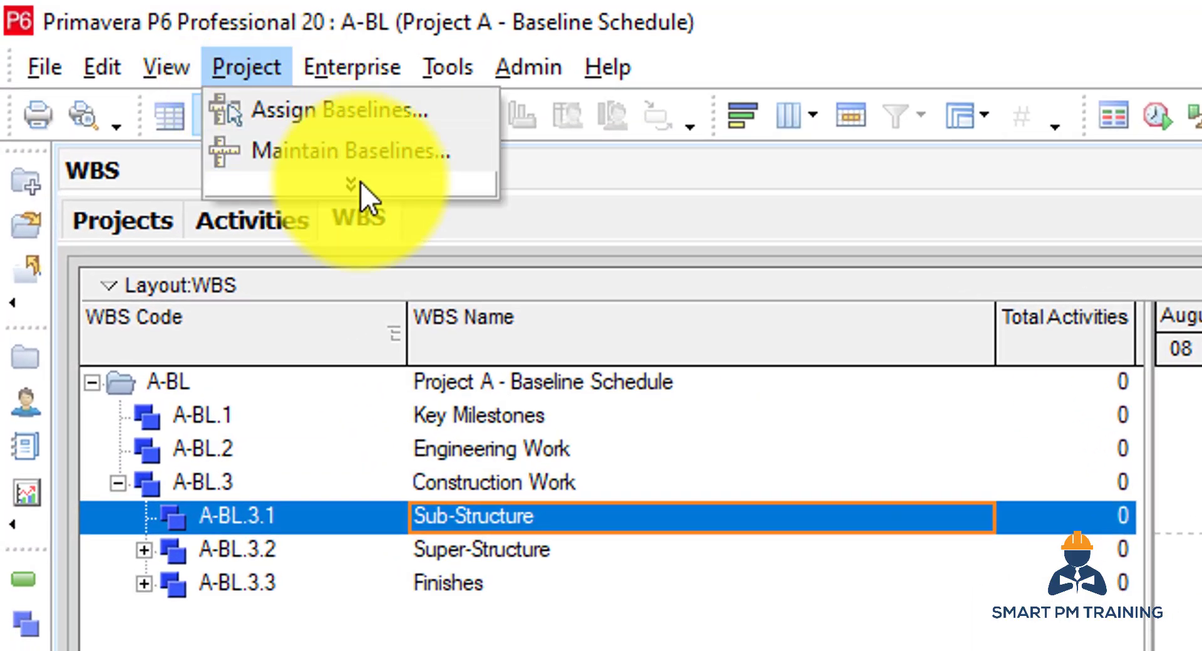
click(361, 182)
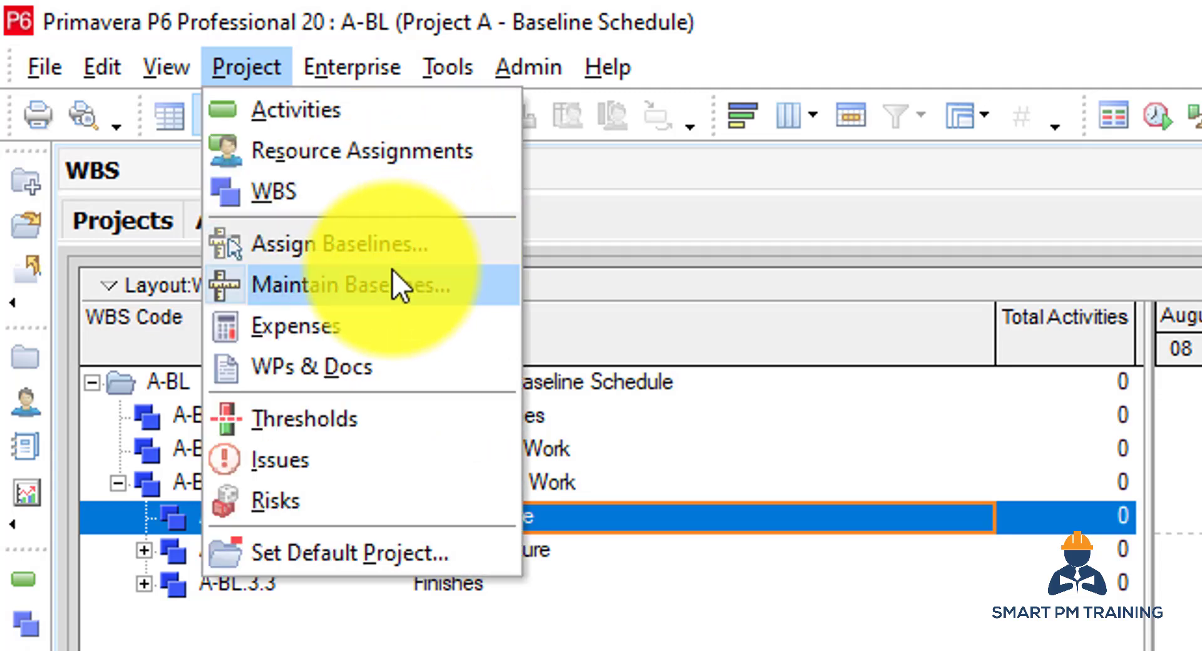
- Open the WPs & Docs view and add a (New Document) entry, moving to Reference No
click(351, 367)
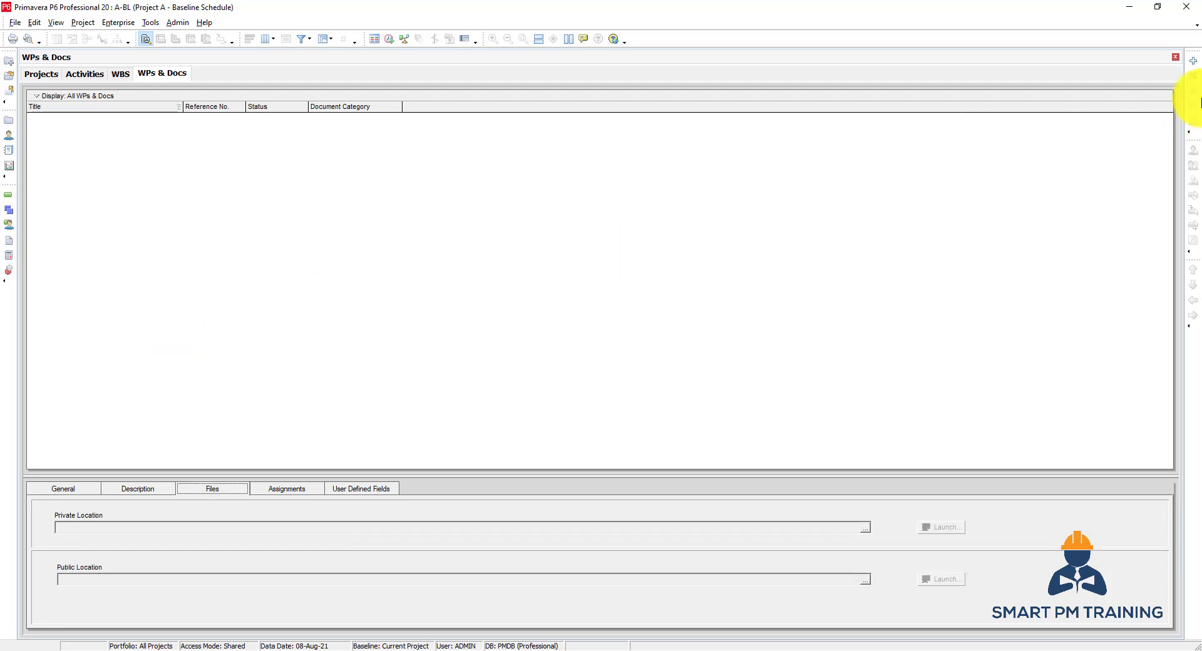
click(1192, 61)
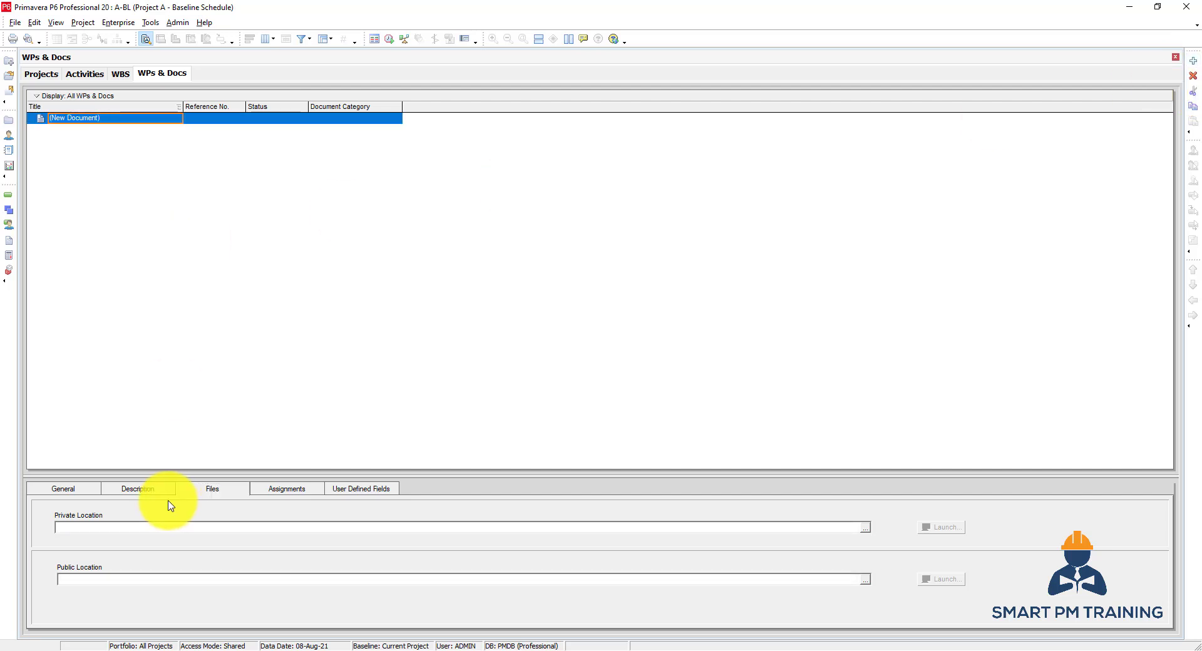
click(202, 490)
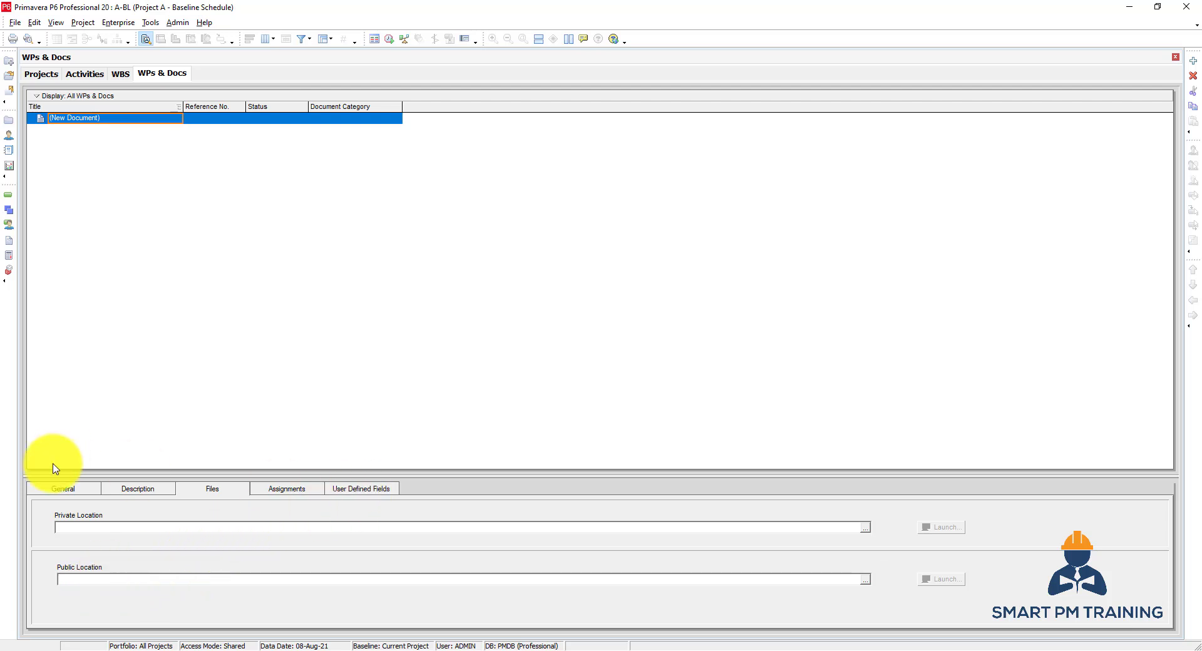
click(213, 119)
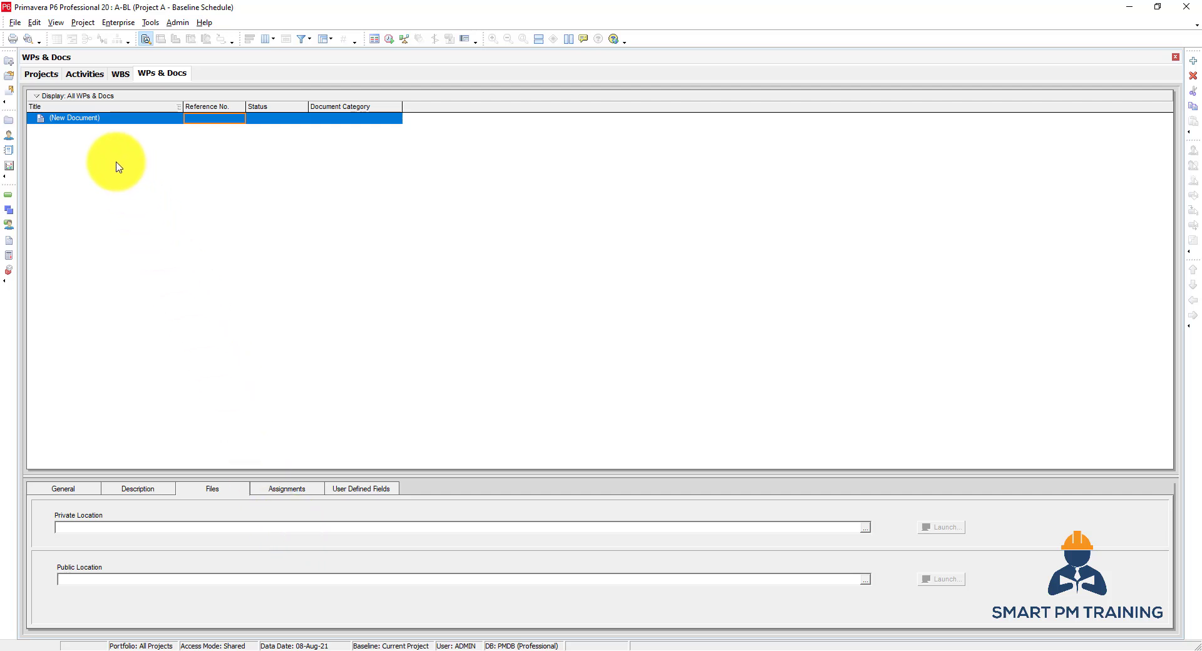
- Return to the WBS view and review Earned Value settings for Construction Work and Engineering Work
click(119, 74)
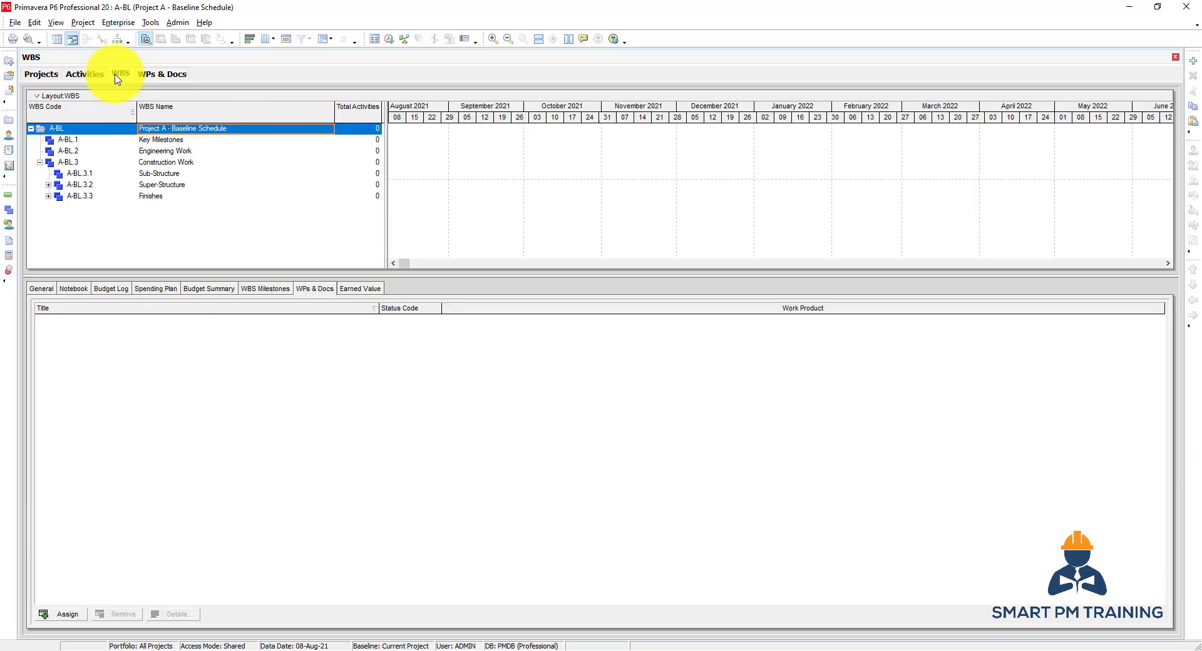
click(118, 164)
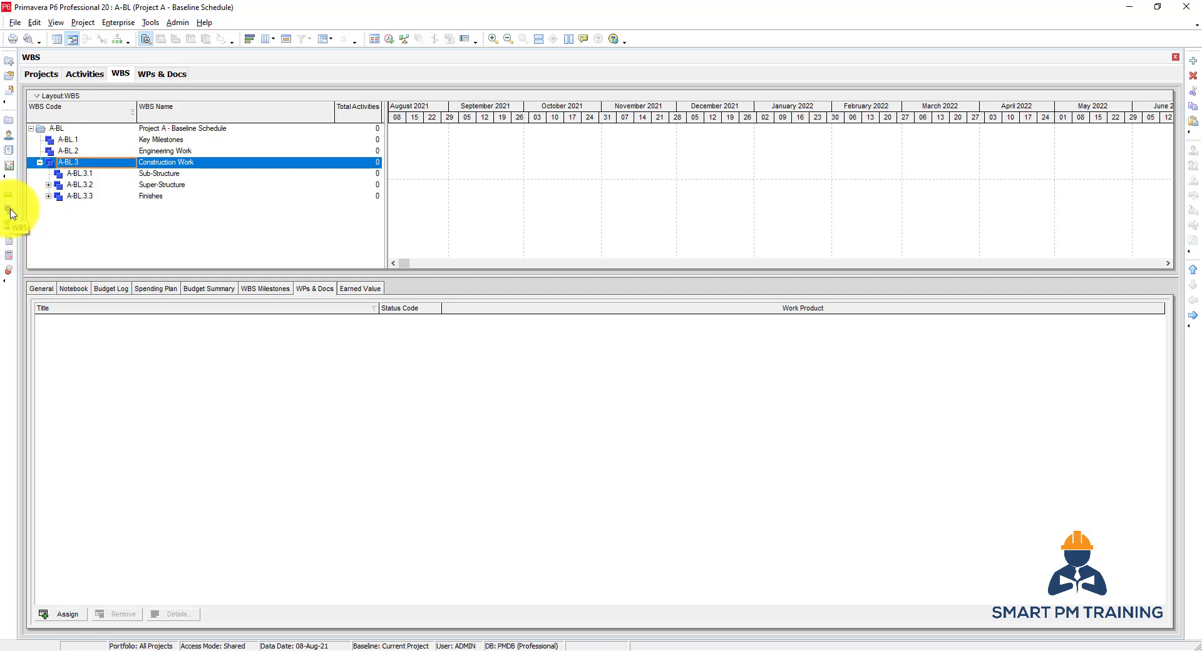
click(360, 288)
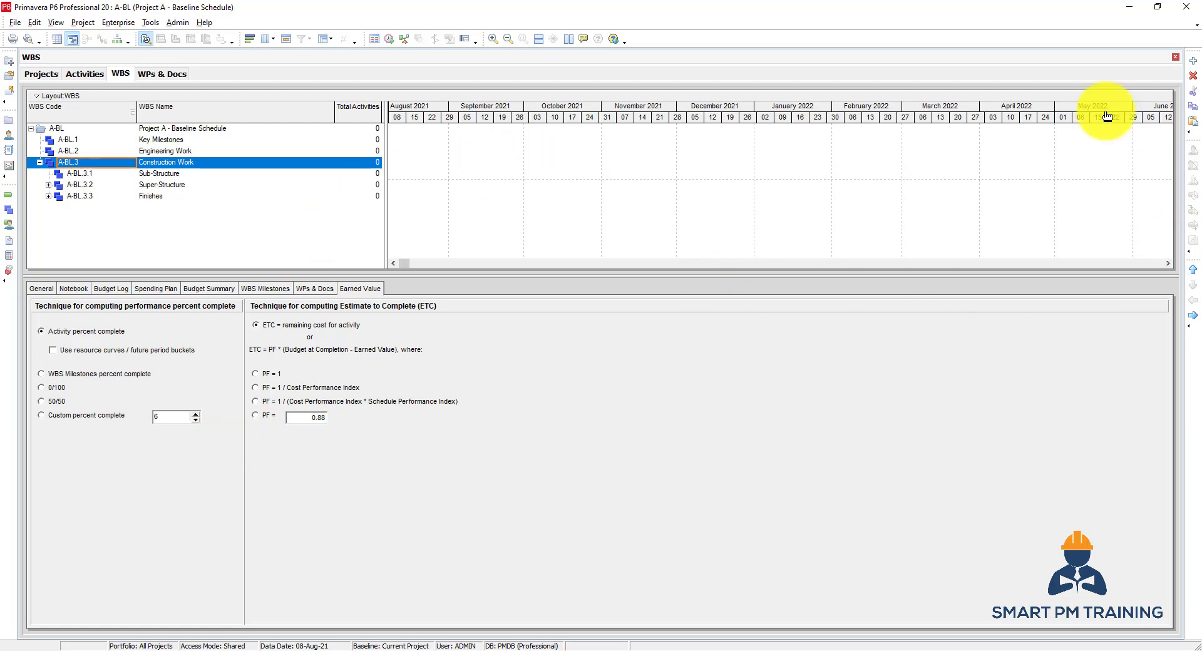
click(203, 151)
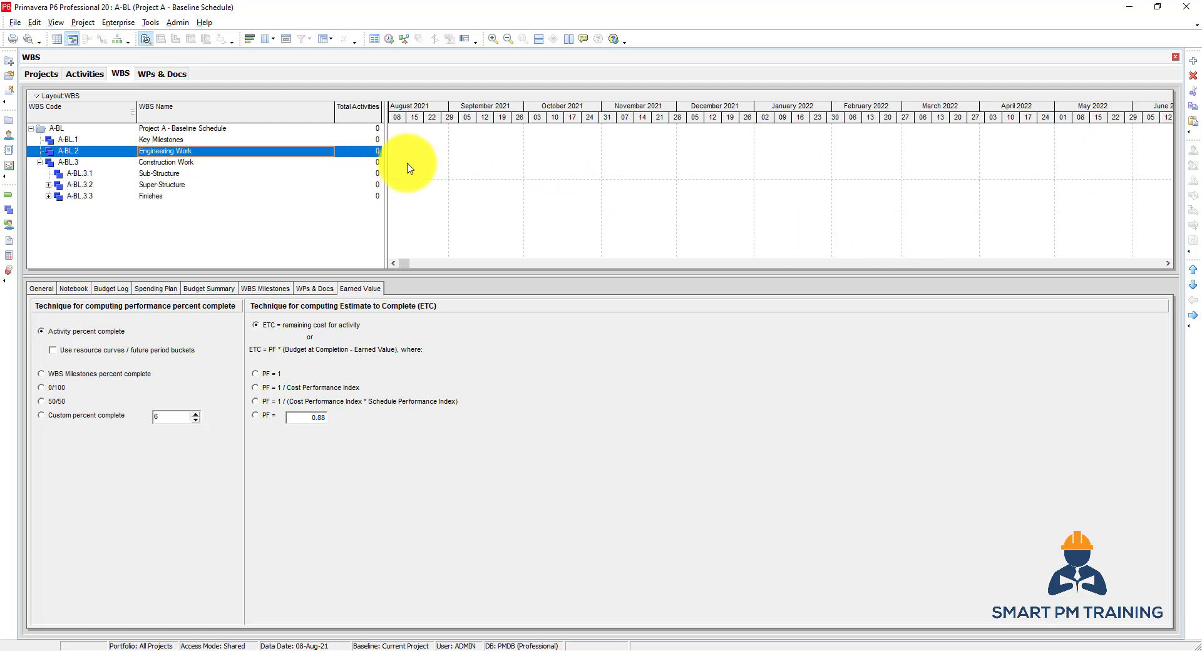
right_click(177, 151)
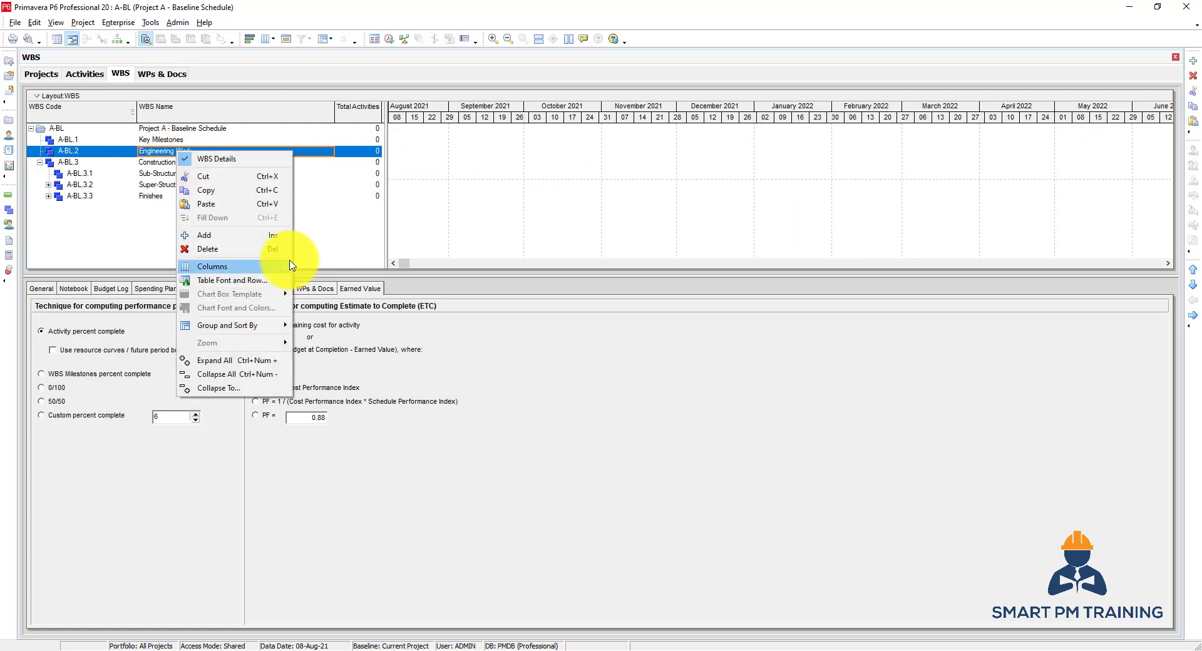
mouse_move(277, 270)
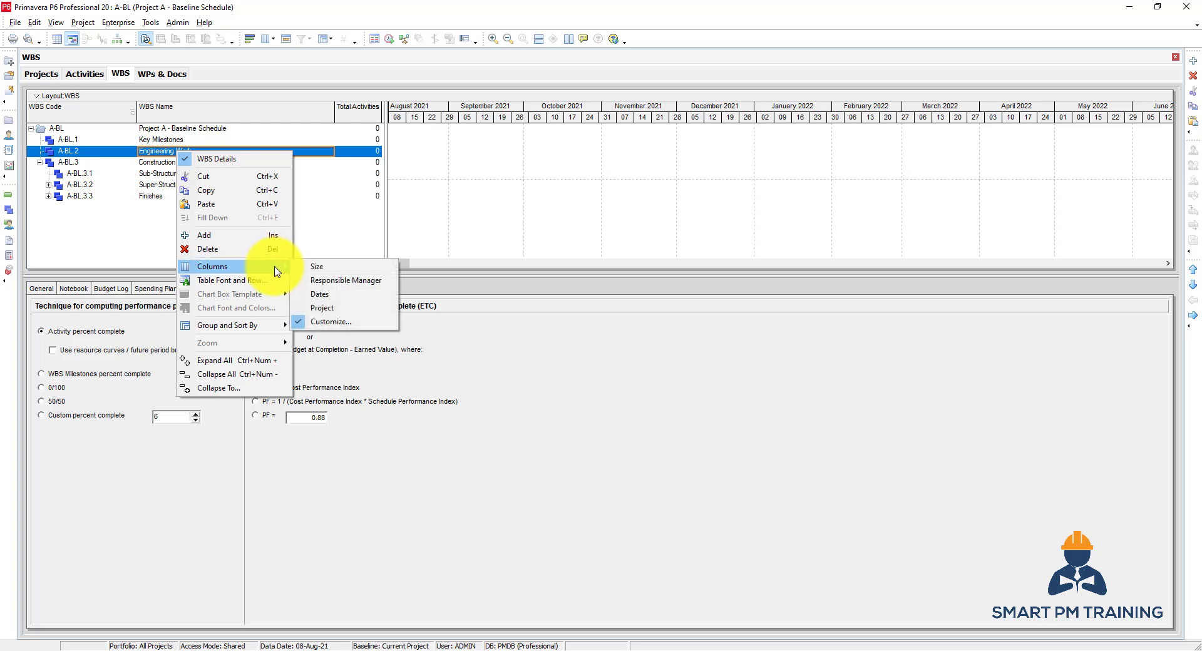
click(326, 321)
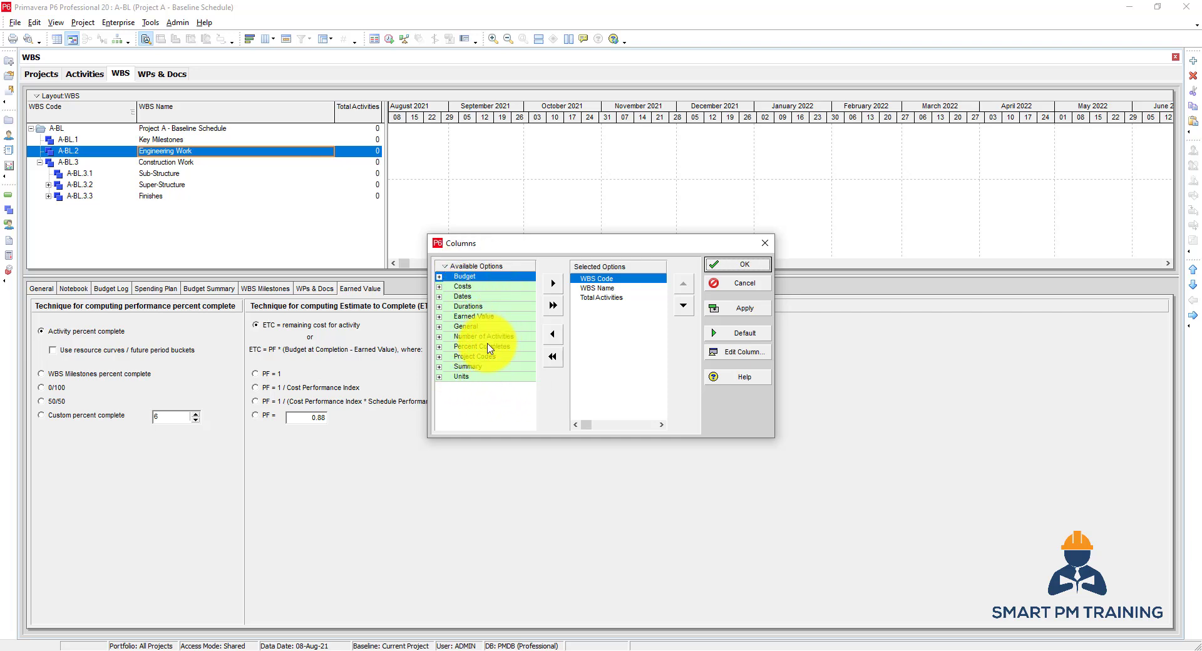
click(739, 287)
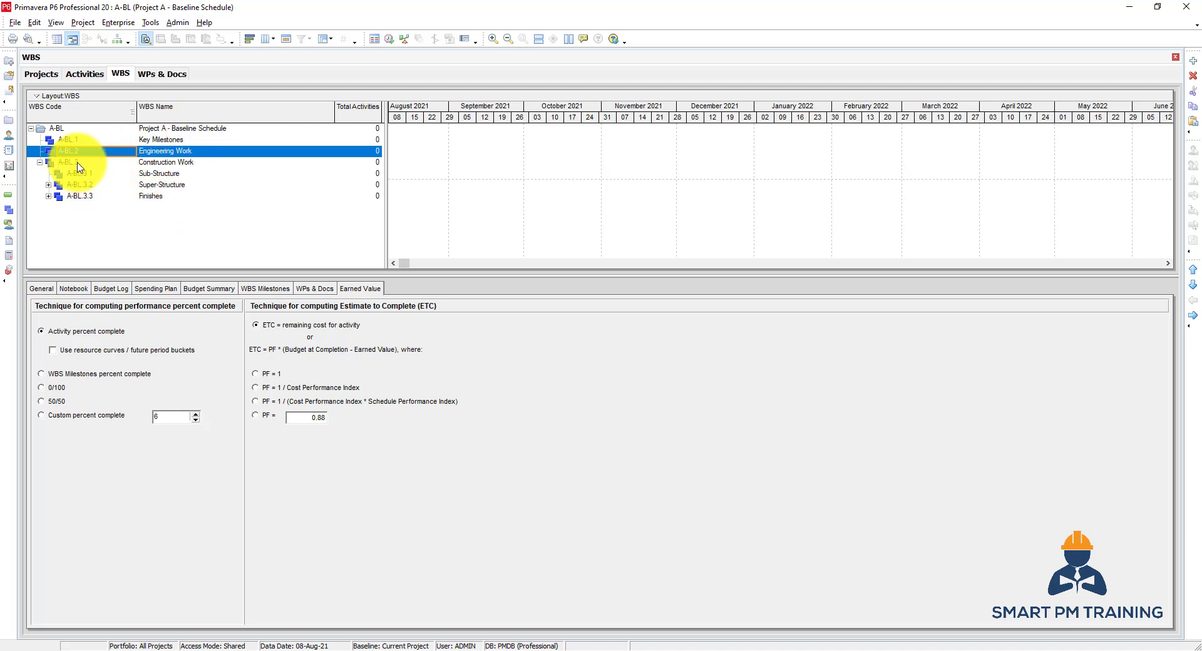
- Show the WBS as a Chart View in the top pane
click(56, 98)
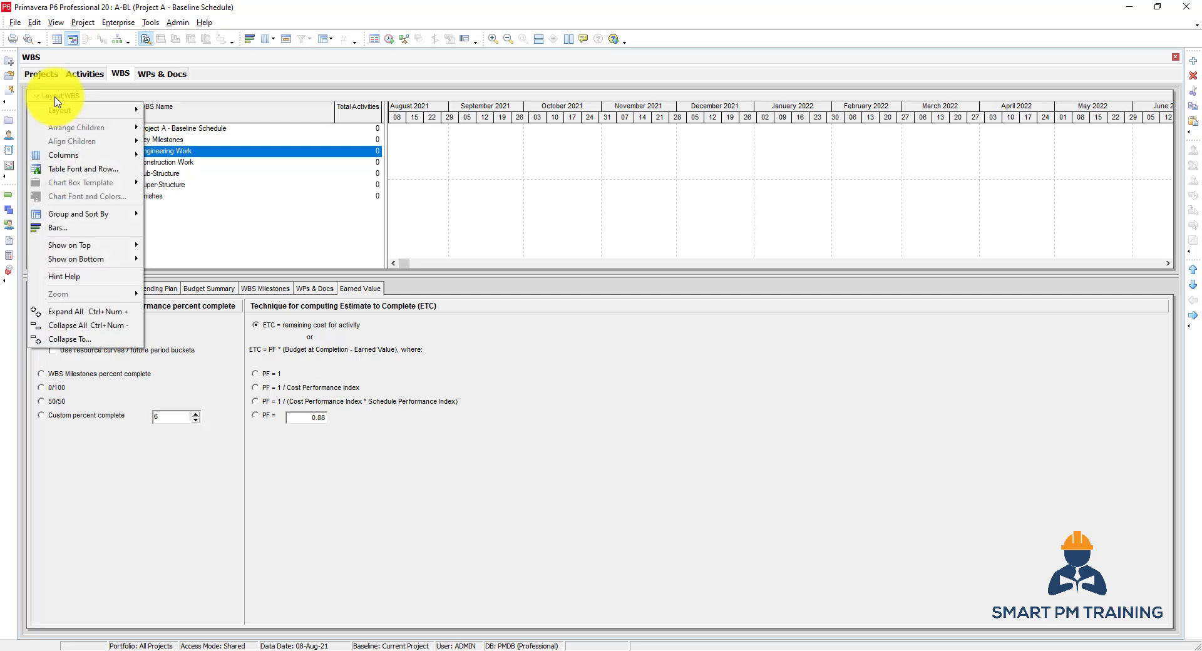
mouse_move(100, 249)
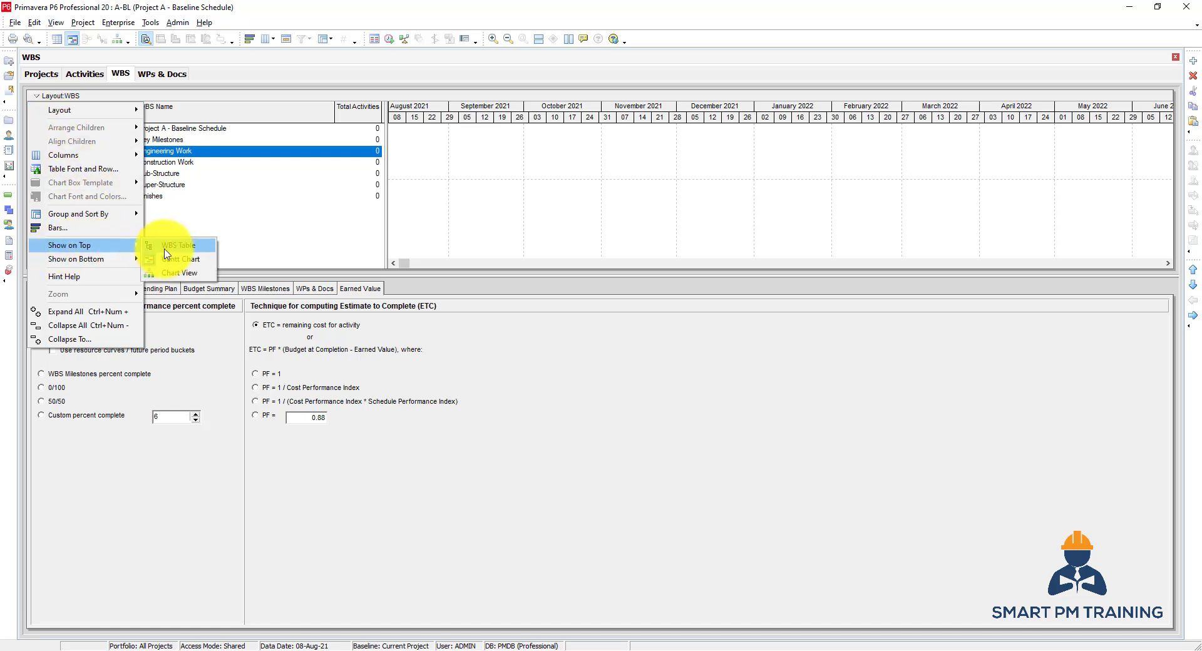
click(181, 273)
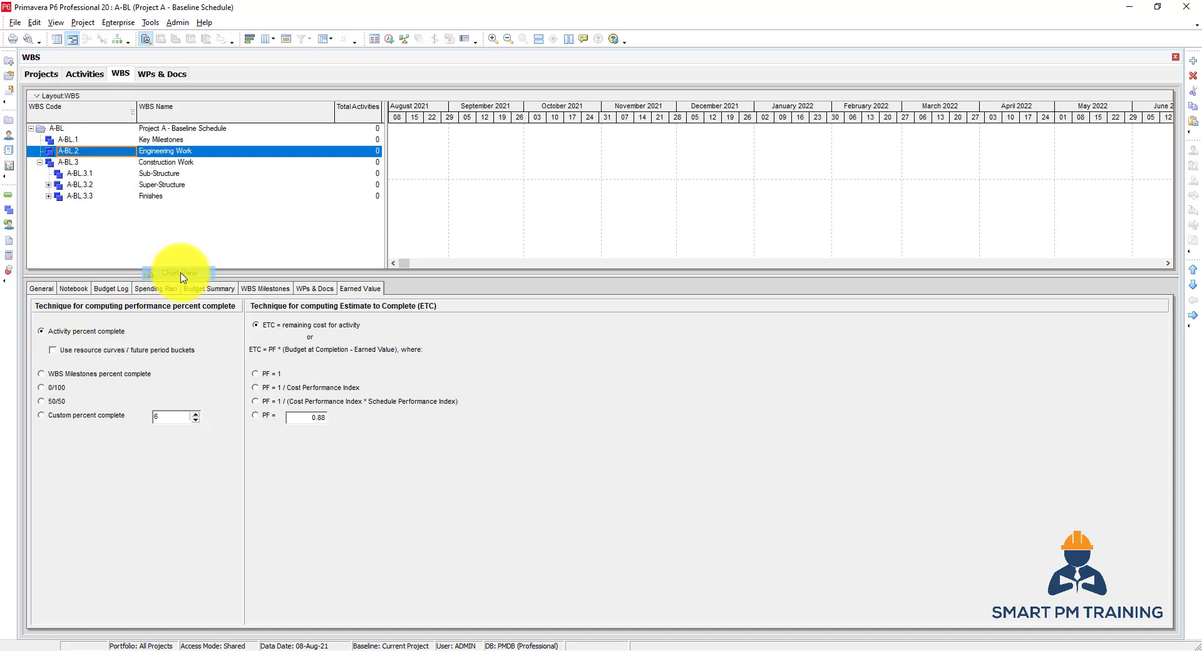
- Zoom in on the WBS chart, then Zoom To Best Fit so the whole hierarchy fits the pane
click(571, 114)
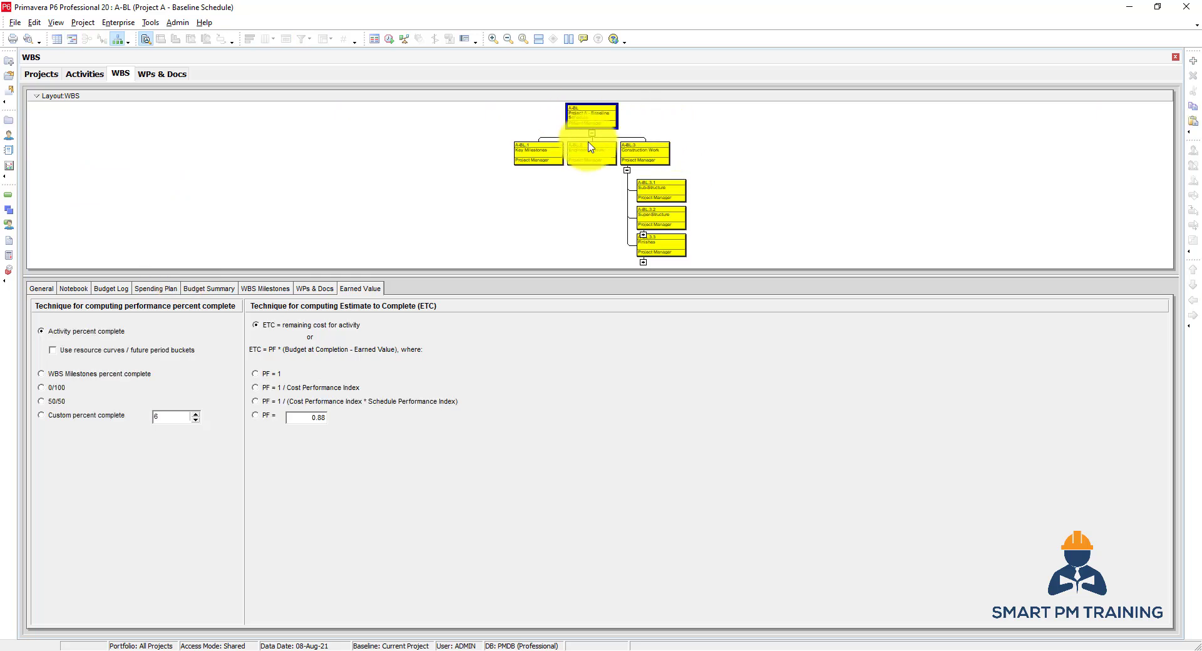
right_click(571, 141)
mouse_move(494, 299)
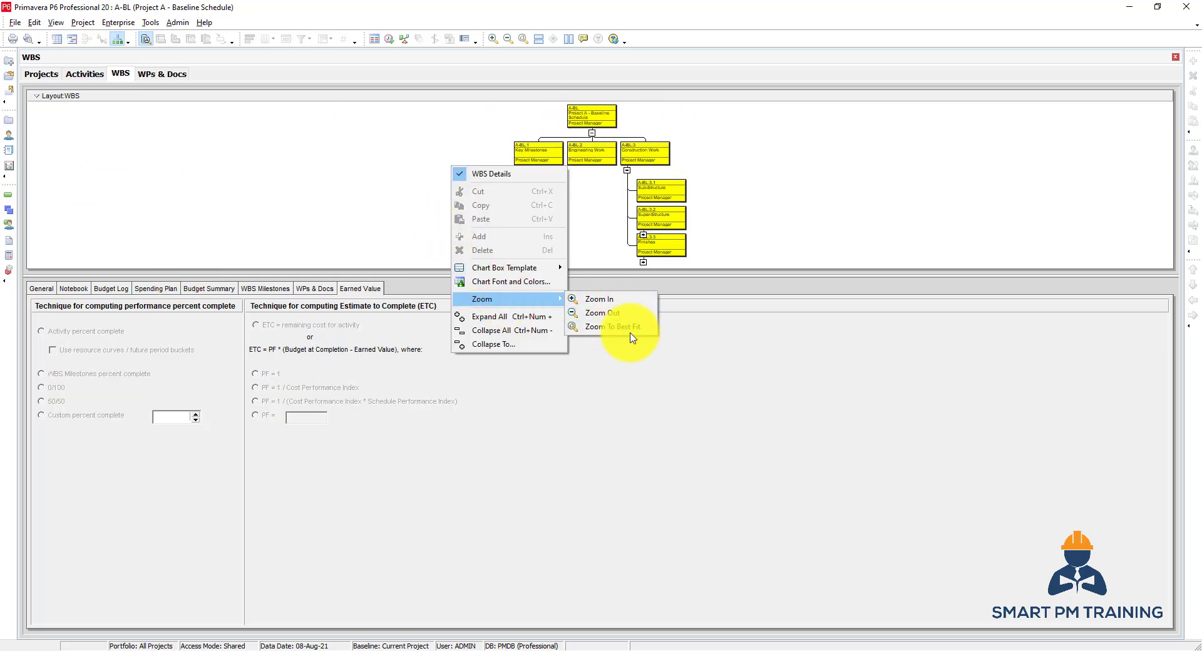
click(624, 298)
scroll(603, 206, up, 2)
click(574, 209)
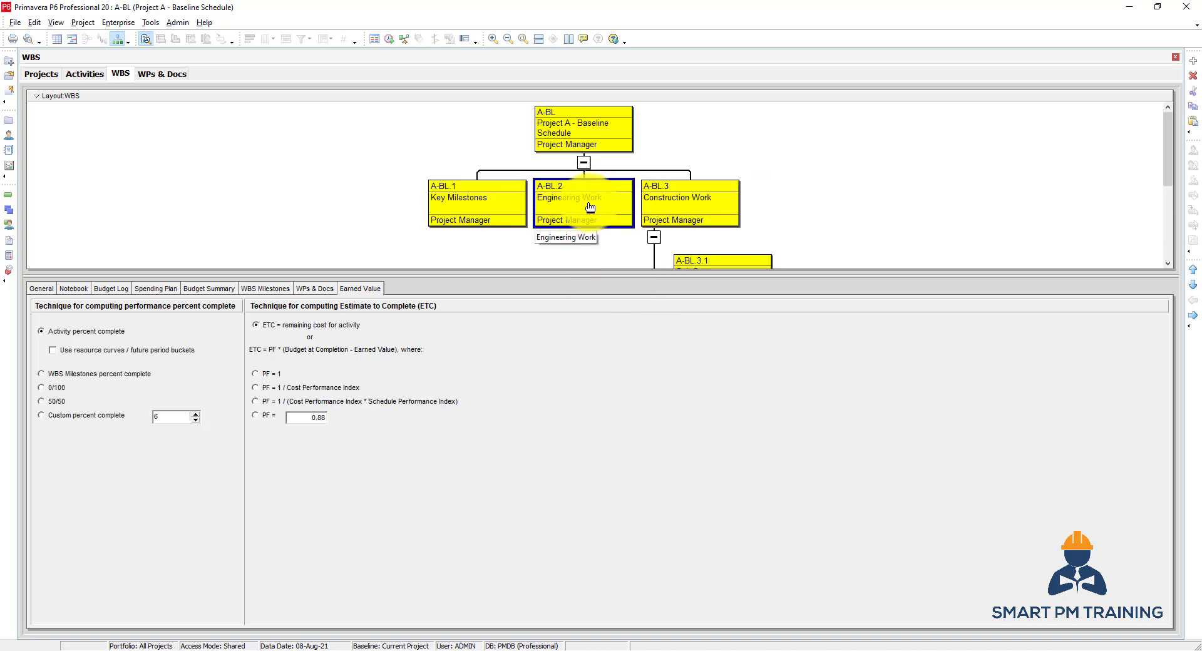
right_click(388, 153)
mouse_move(469, 282)
click(556, 314)
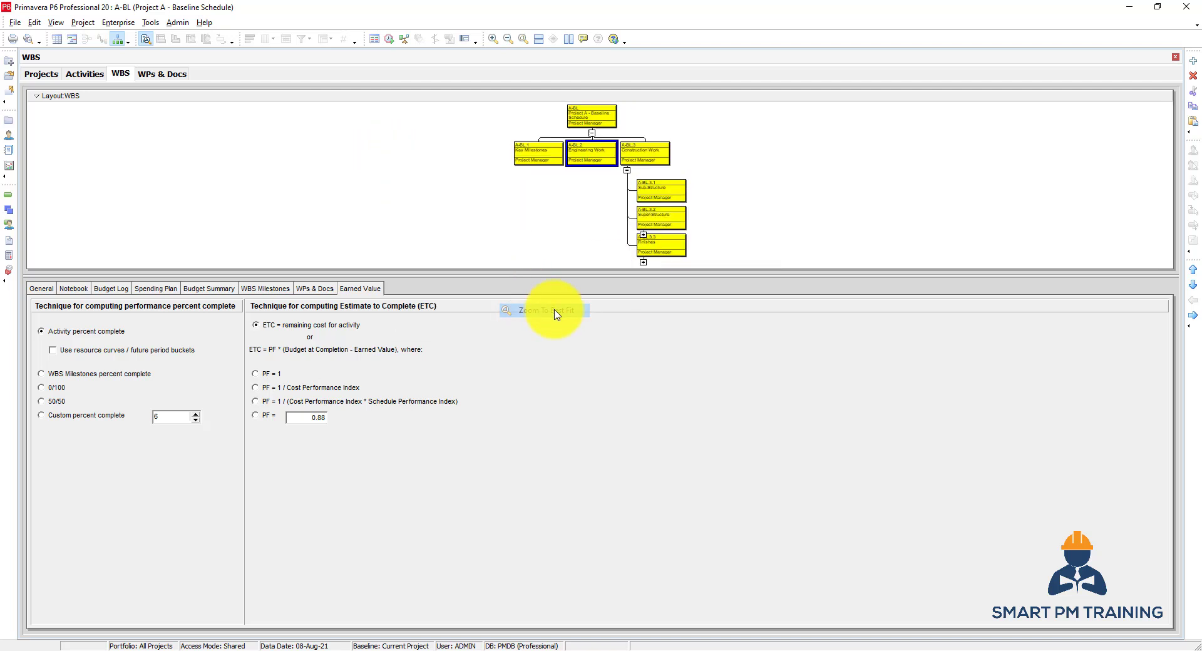
click(54, 96)
mouse_move(53, 110)
mouse_move(97, 132)
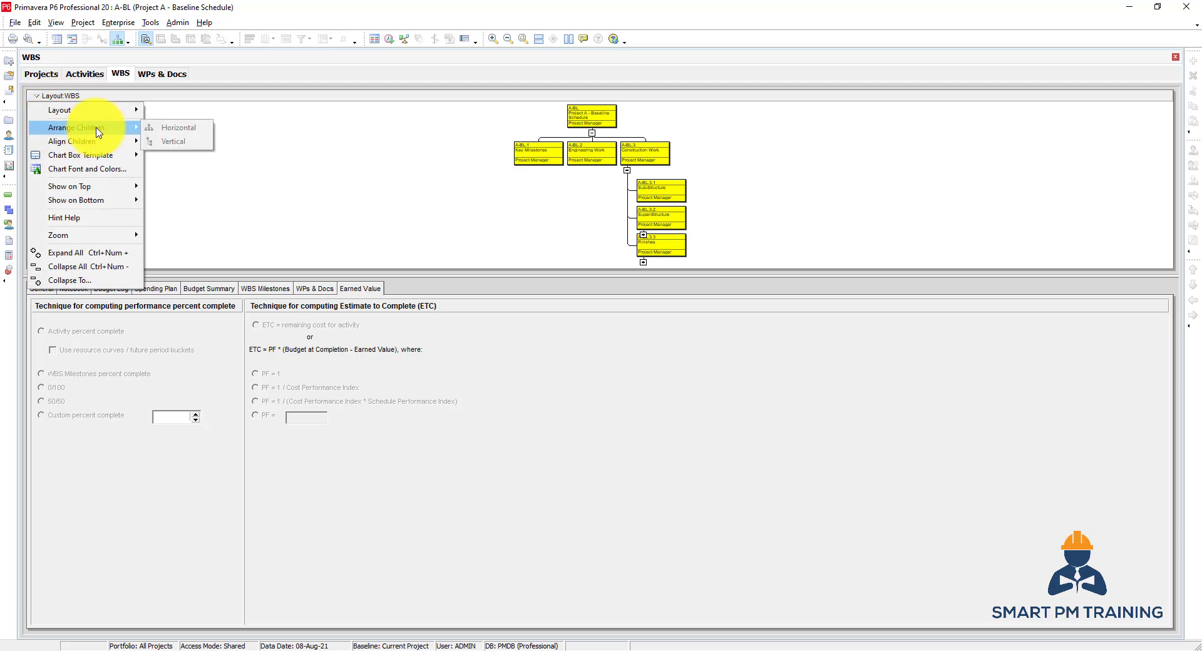
- Arrange the WBS chart's child boxes vertically
click(600, 118)
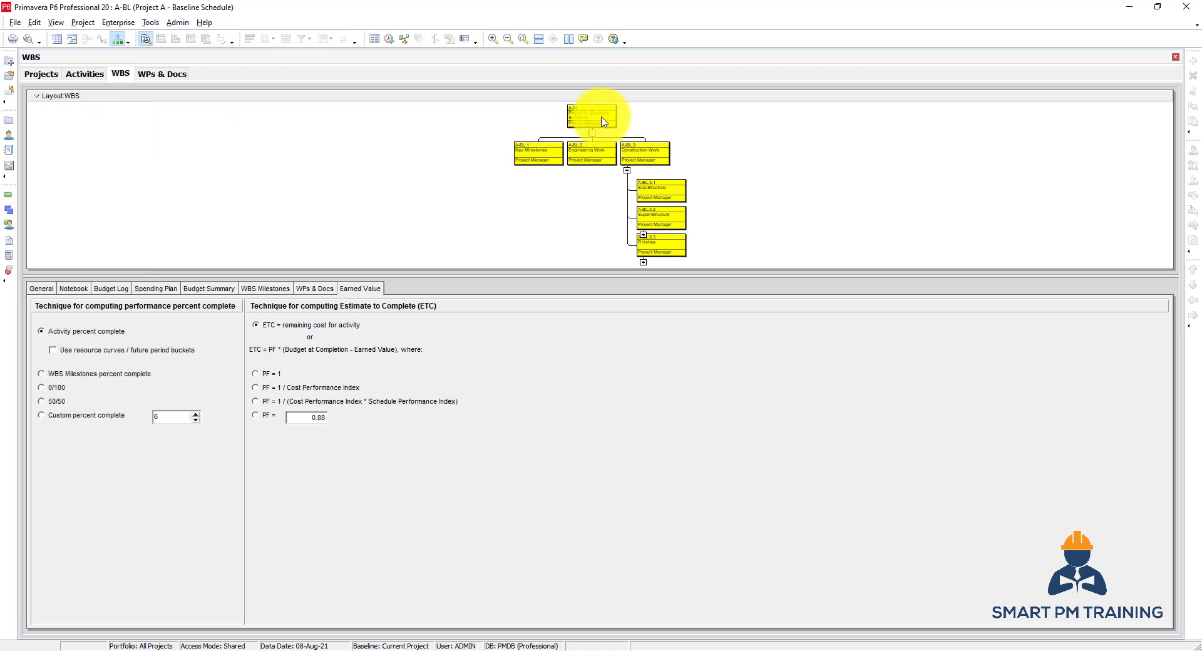
click(74, 97)
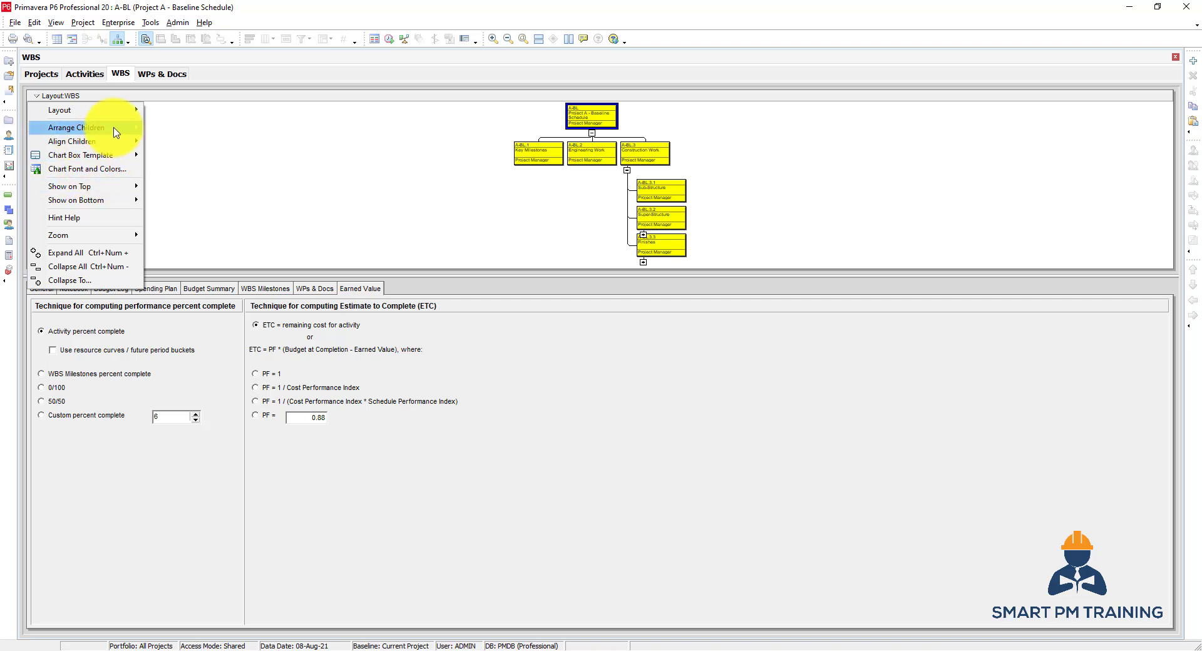
mouse_move(125, 127)
click(174, 143)
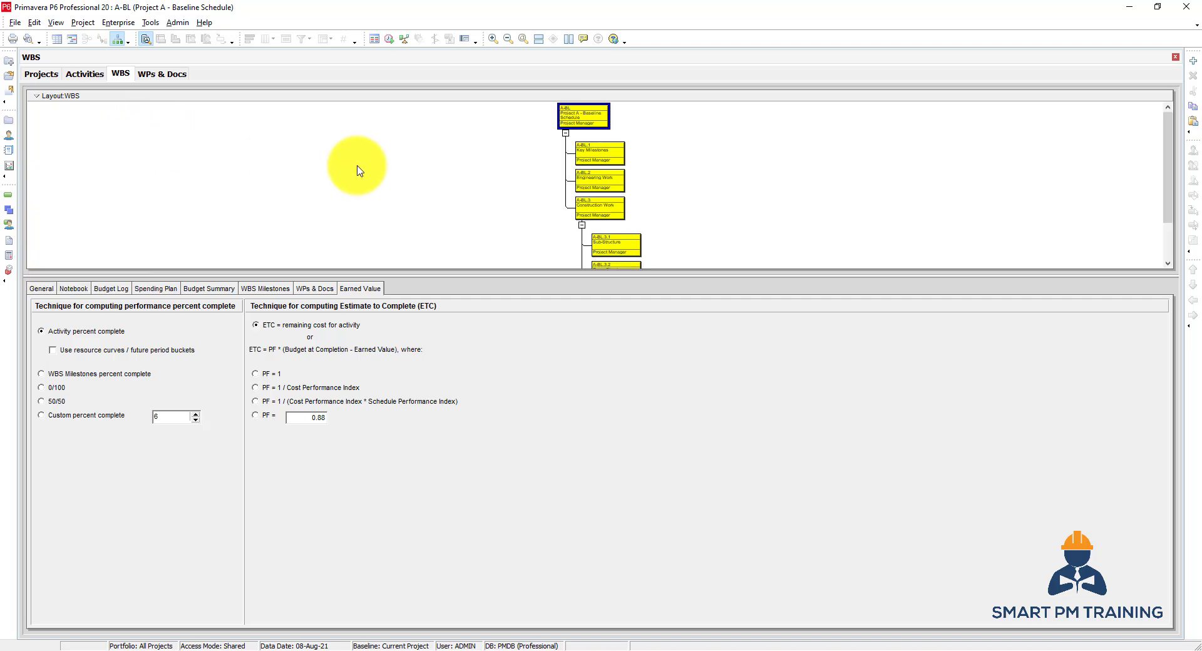
- Switch Arrange Children to Horizontal, placing Sub-Structure, Super-Structure and Finishes in a row
click(61, 98)
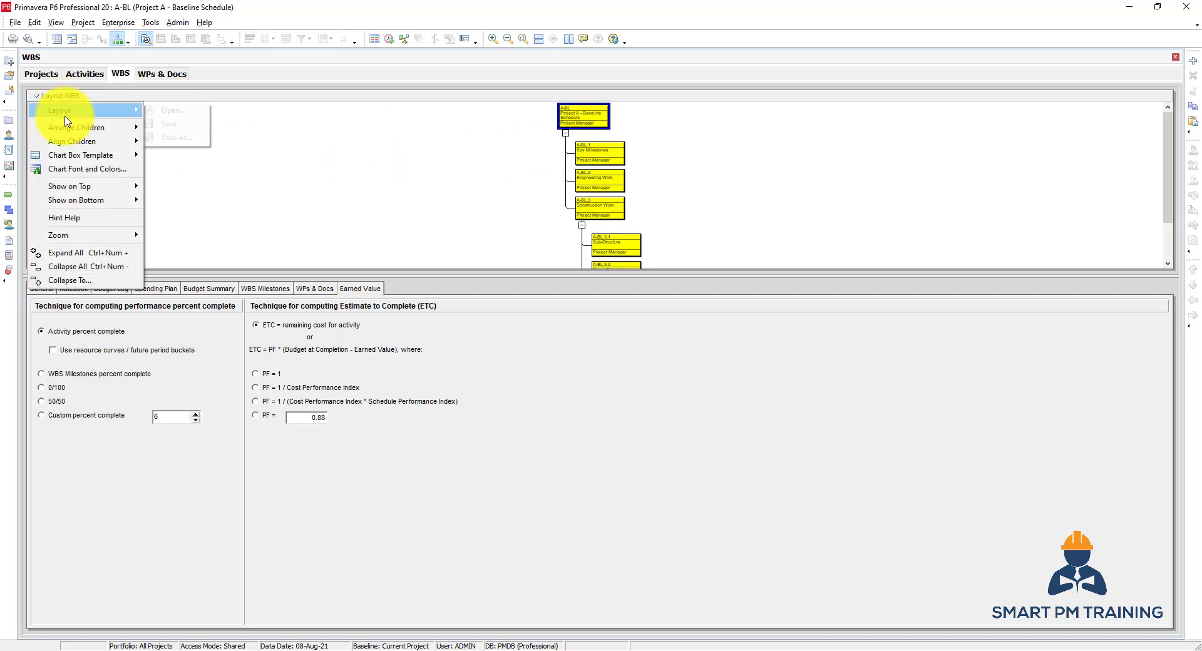
mouse_move(115, 187)
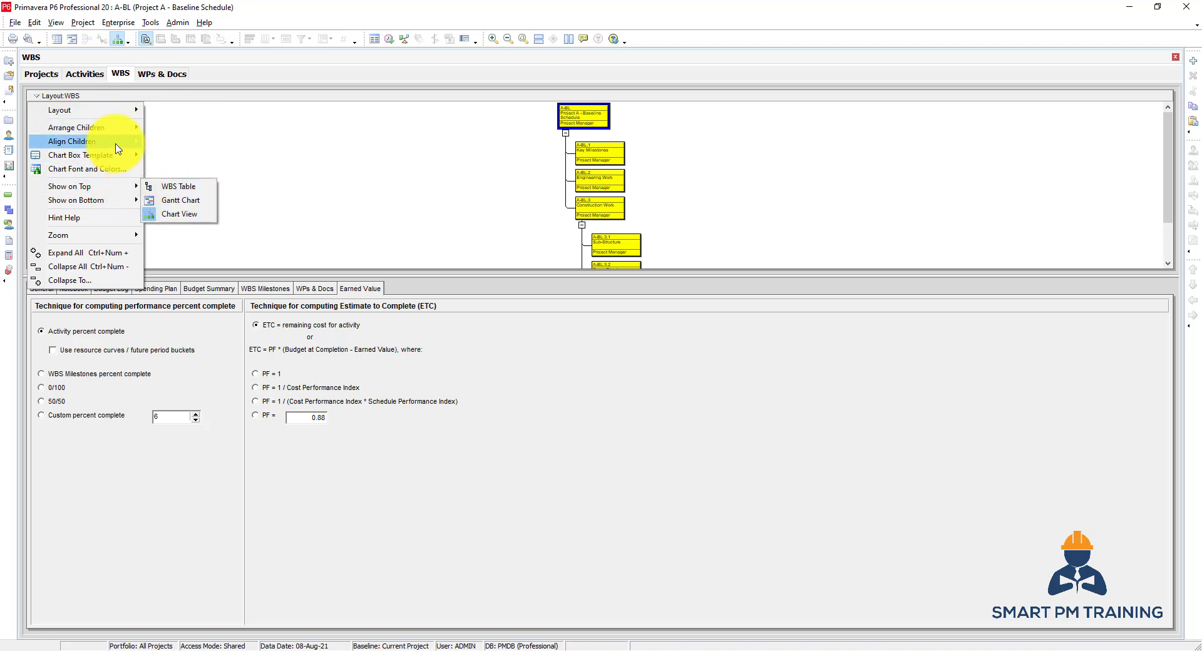
click(162, 129)
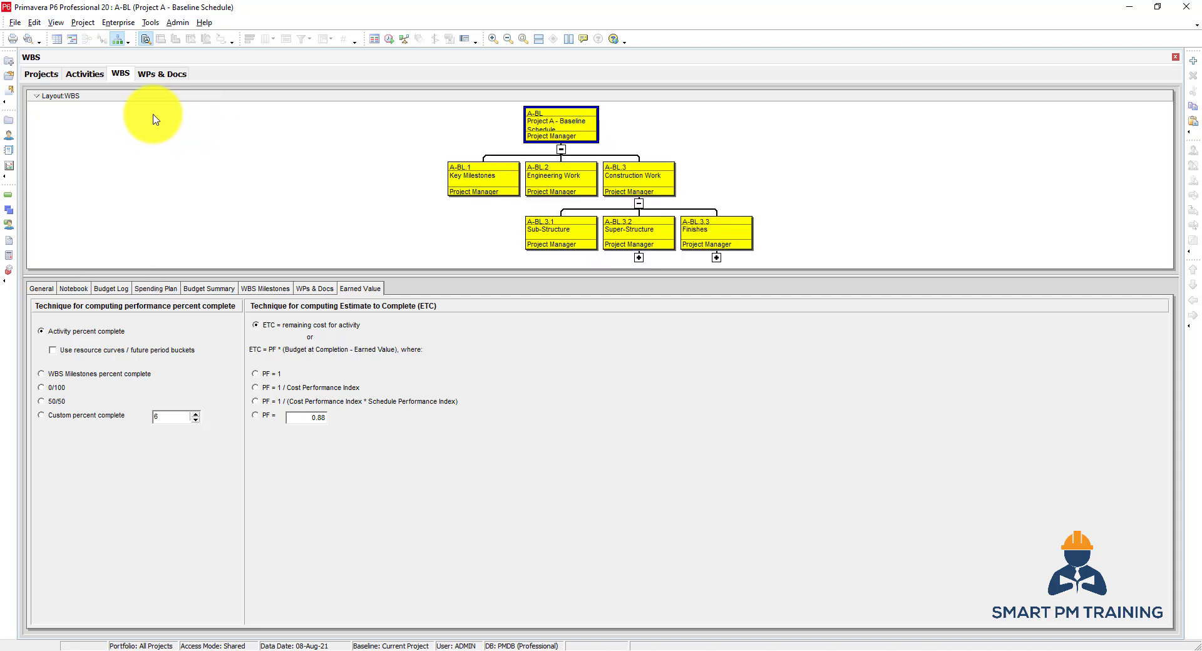
click(79, 97)
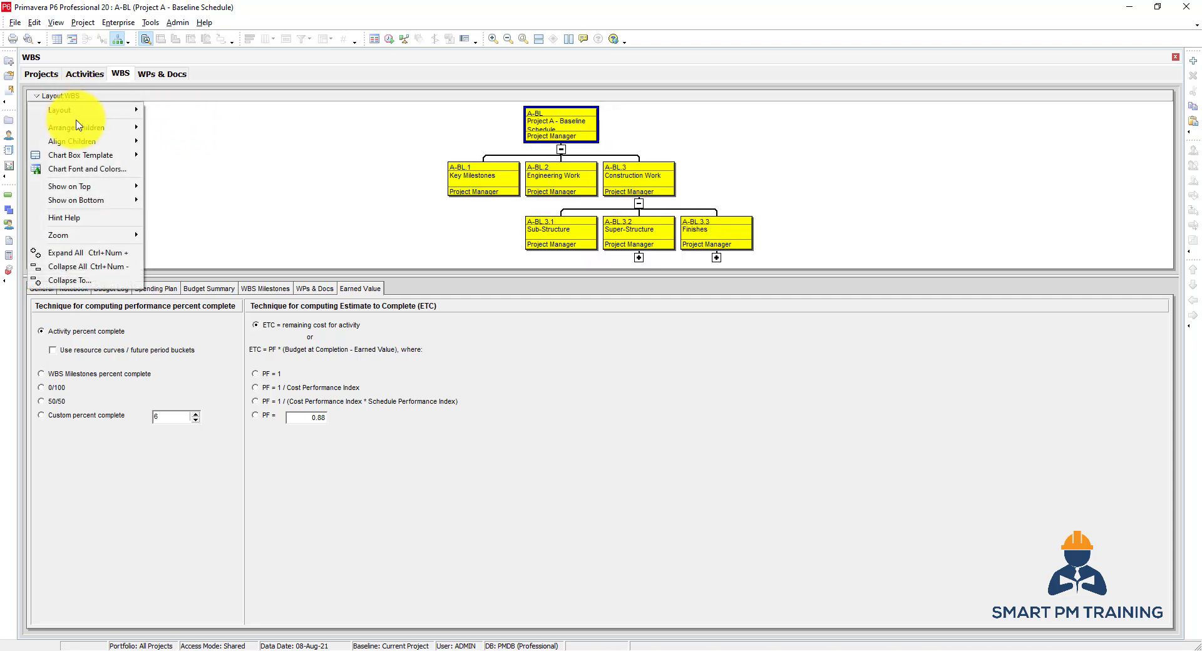
mouse_move(97, 143)
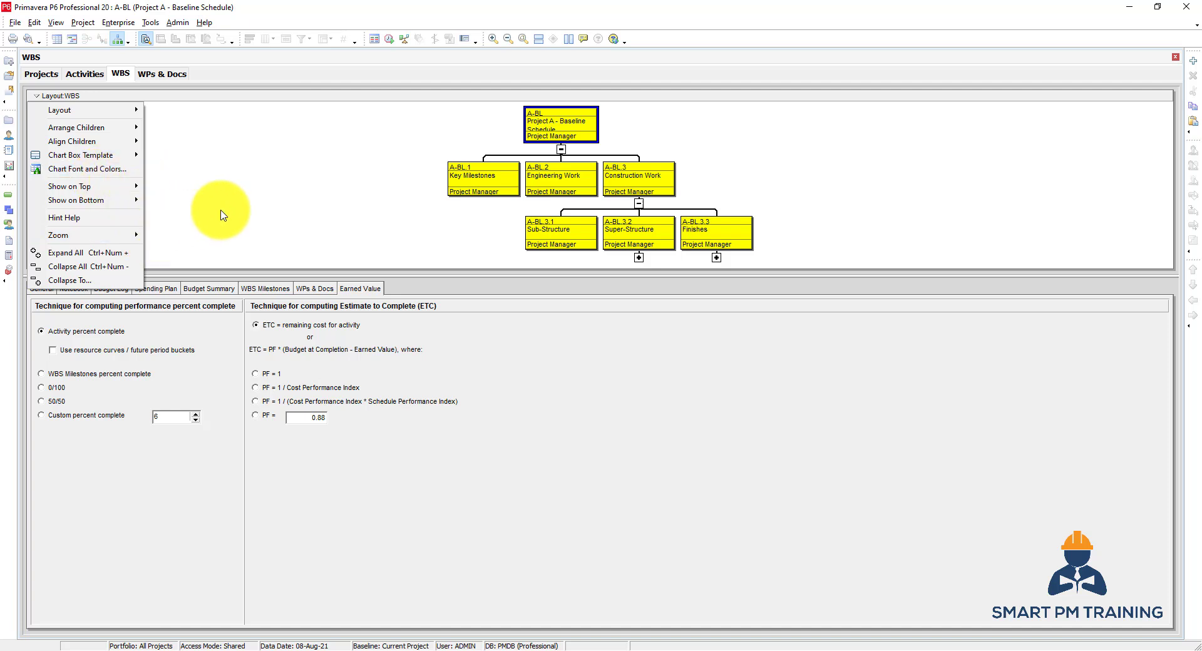
click(279, 201)
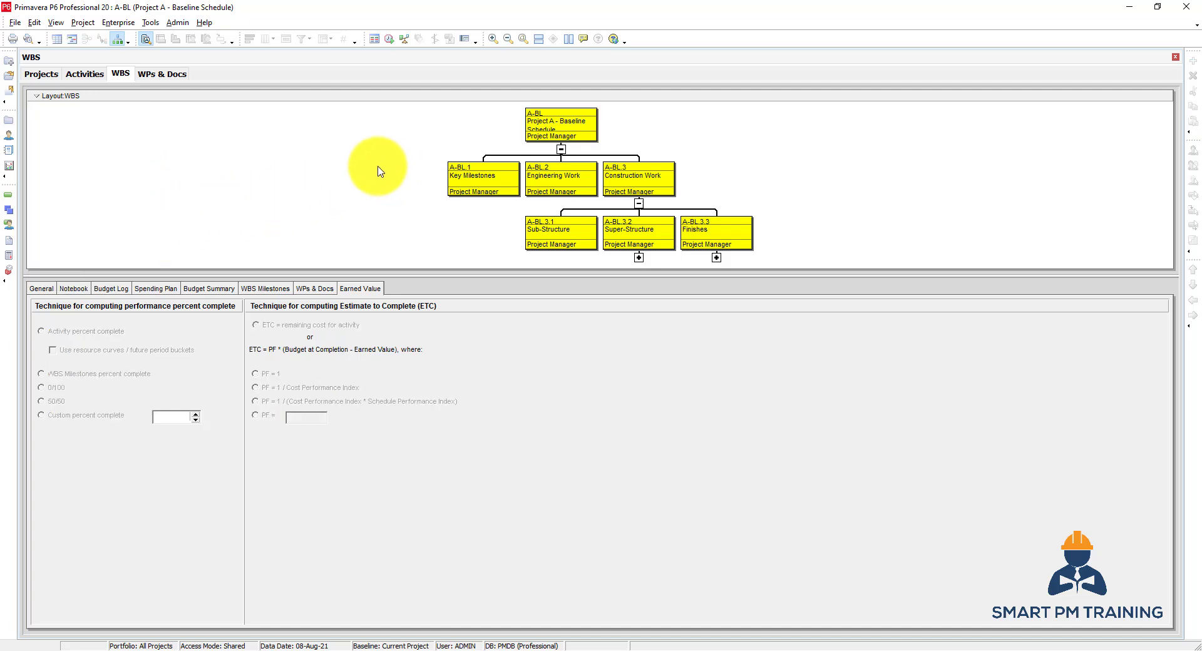